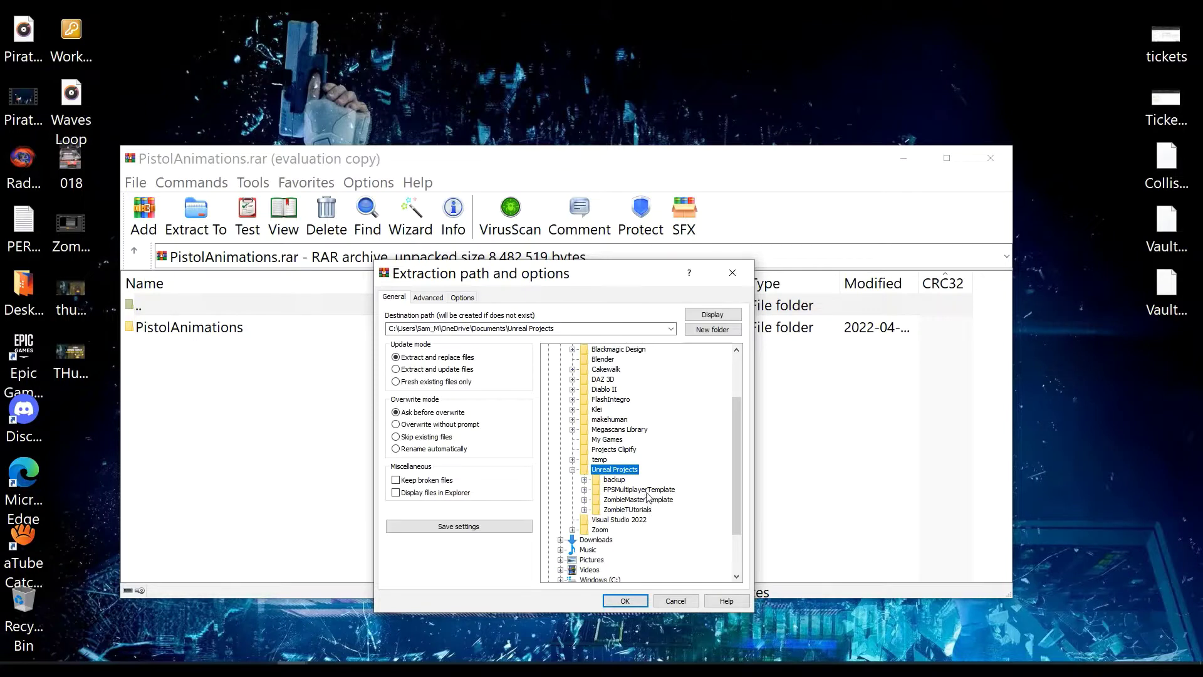
- Extract the PistolAnimations archive into the ZombieTUtorials project's Content/HGT/Animations folder and close the archive
double_click(640, 510)
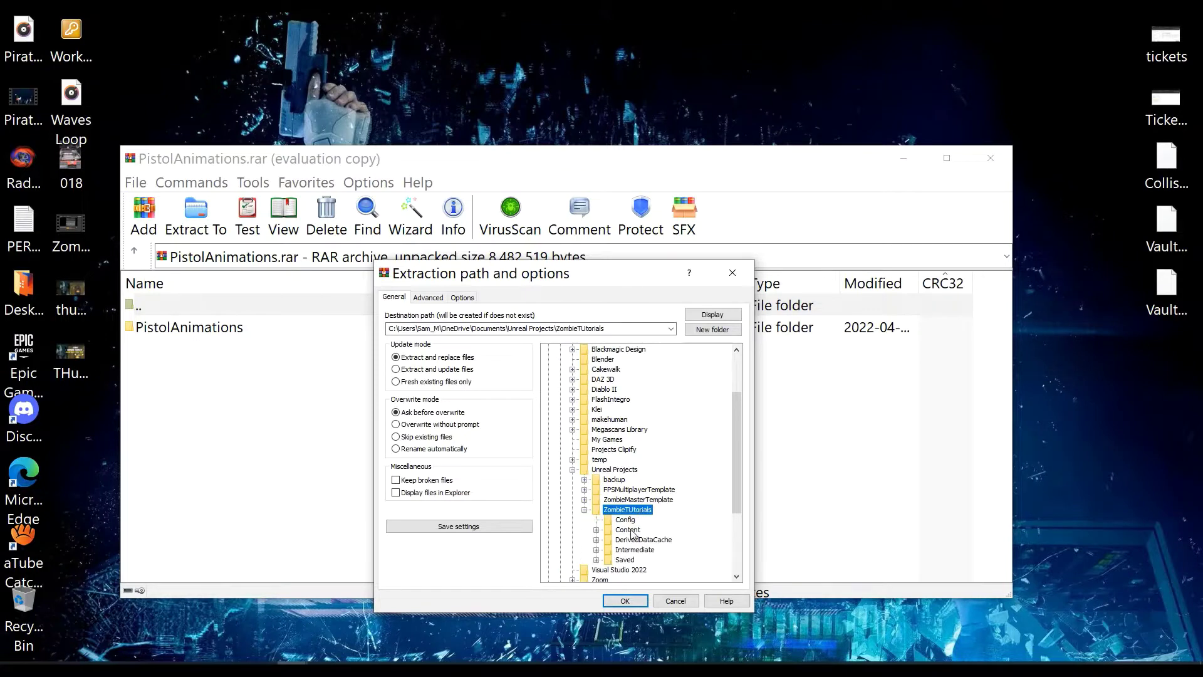
double_click(630, 531)
double_click(634, 560)
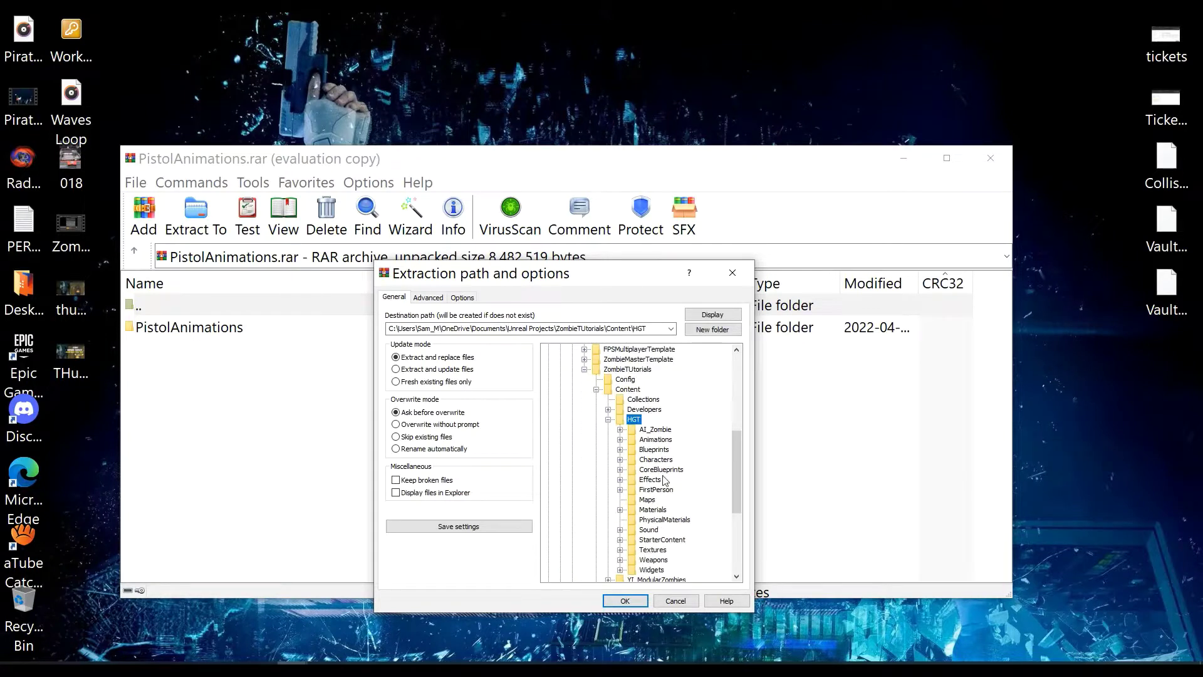
double_click(662, 441)
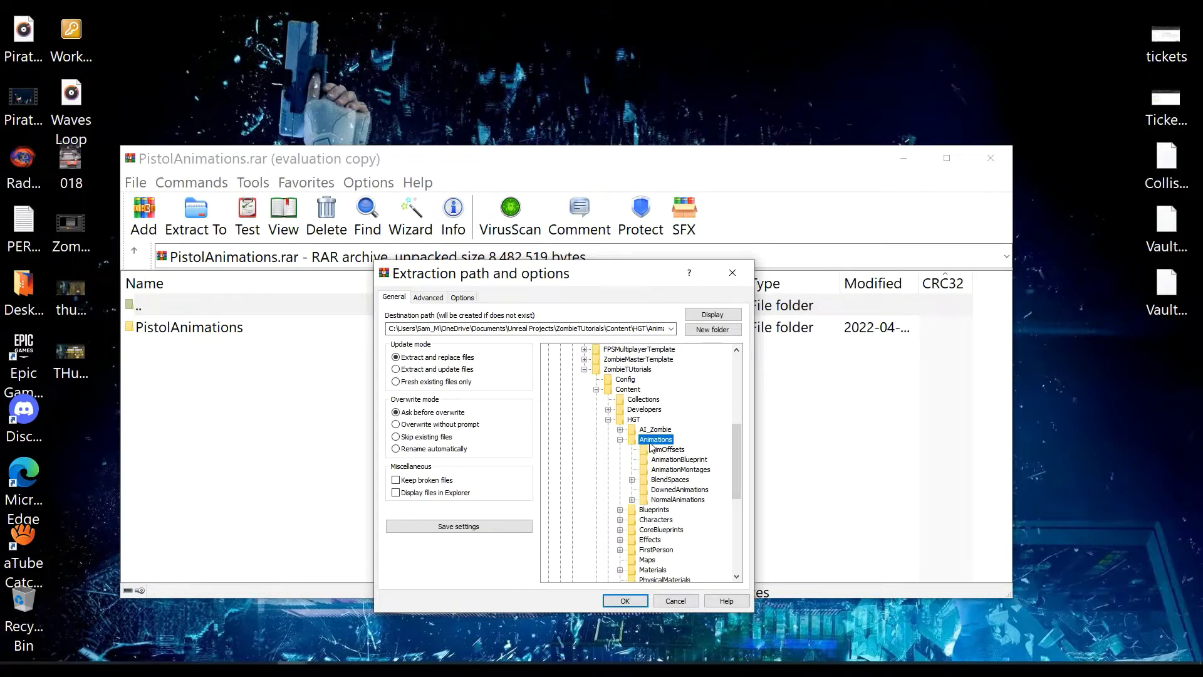
click(612, 599)
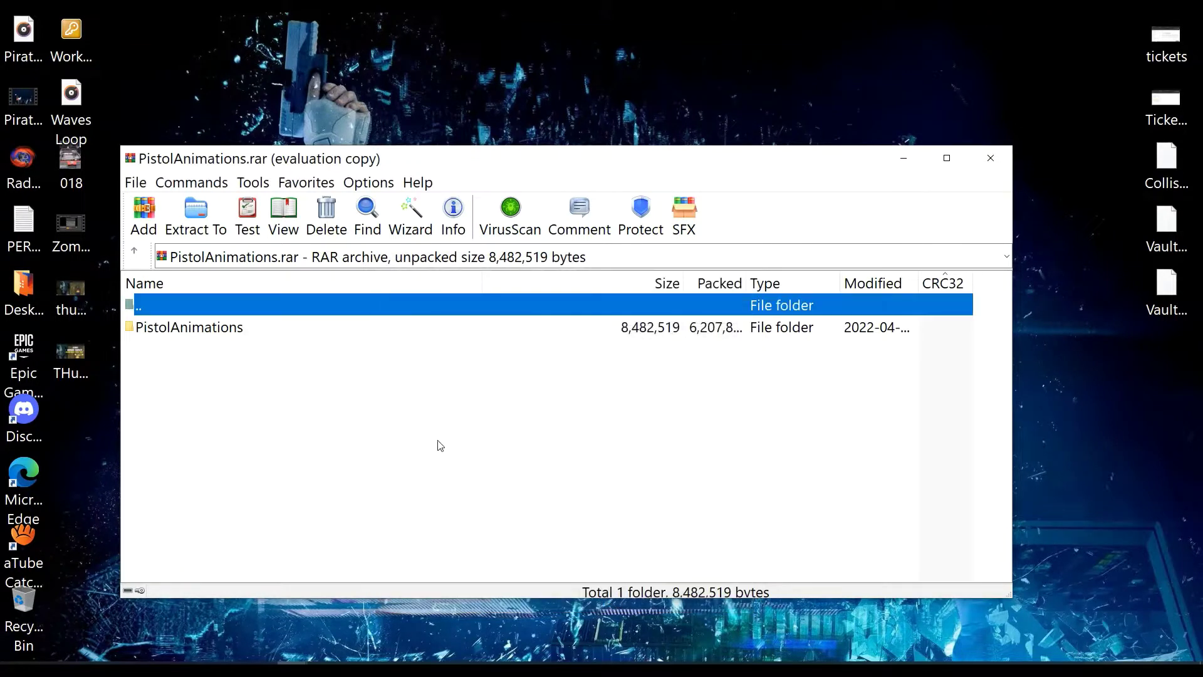
click(986, 162)
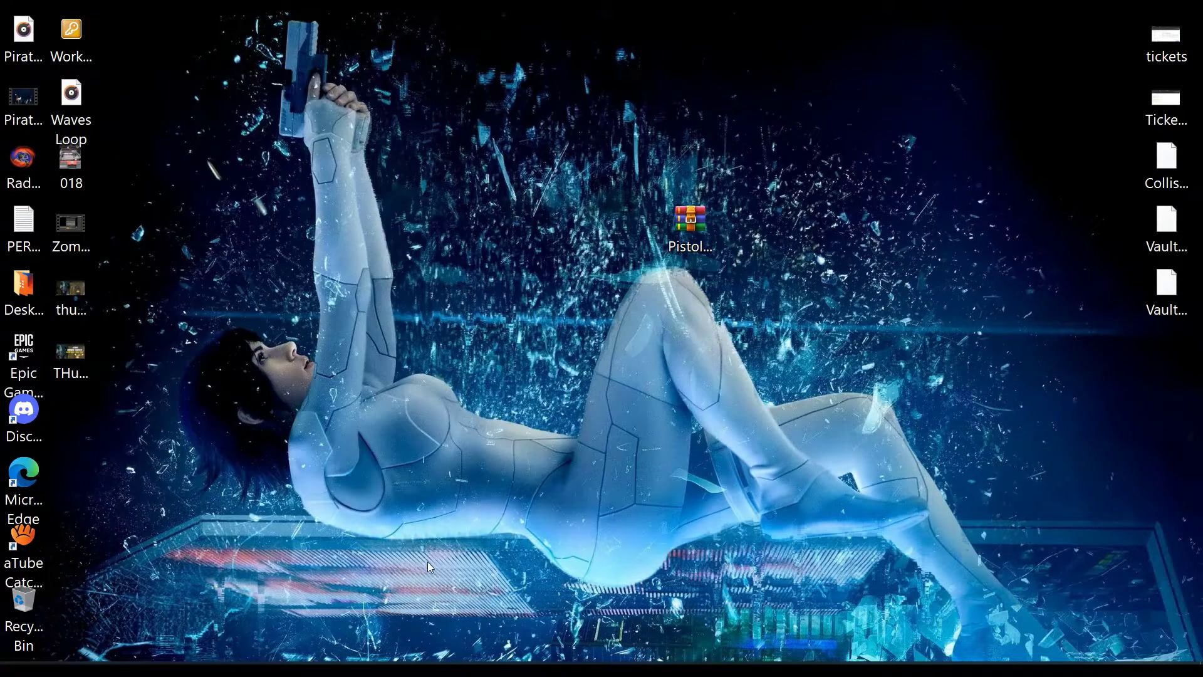
- Switch to the ZombieTUtorials project in Unreal Editor and open WeaponAnims_Enum from the HGT/Weapons folder
mouse_move(262, 662)
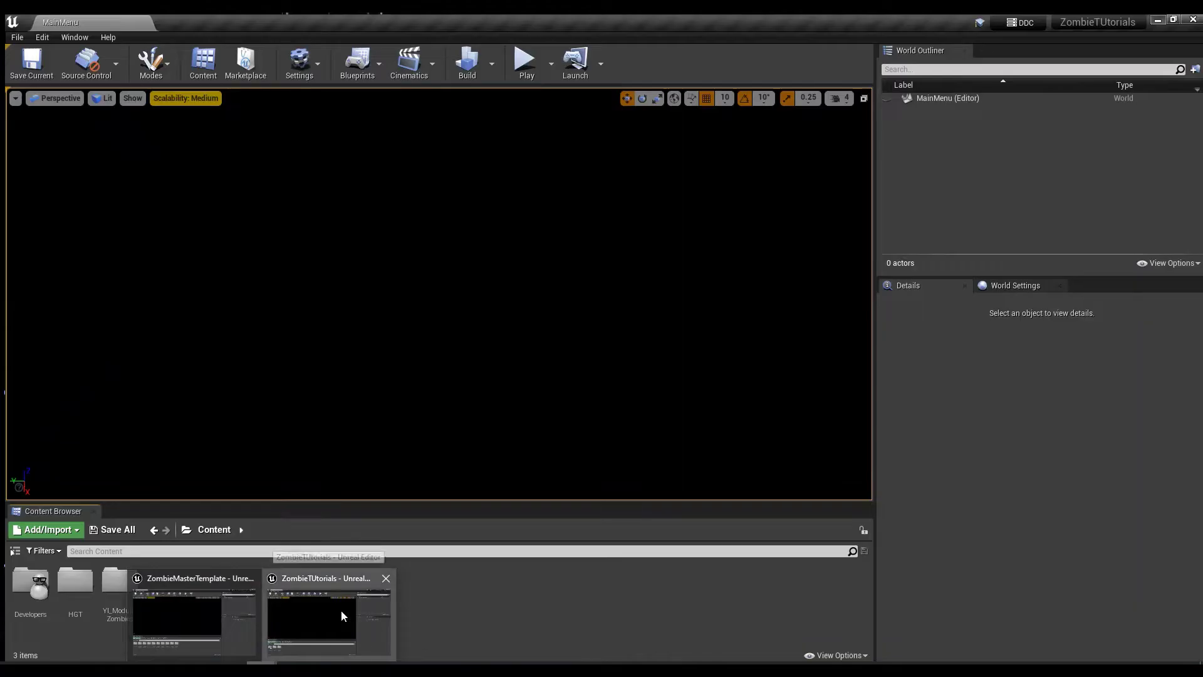
click(341, 610)
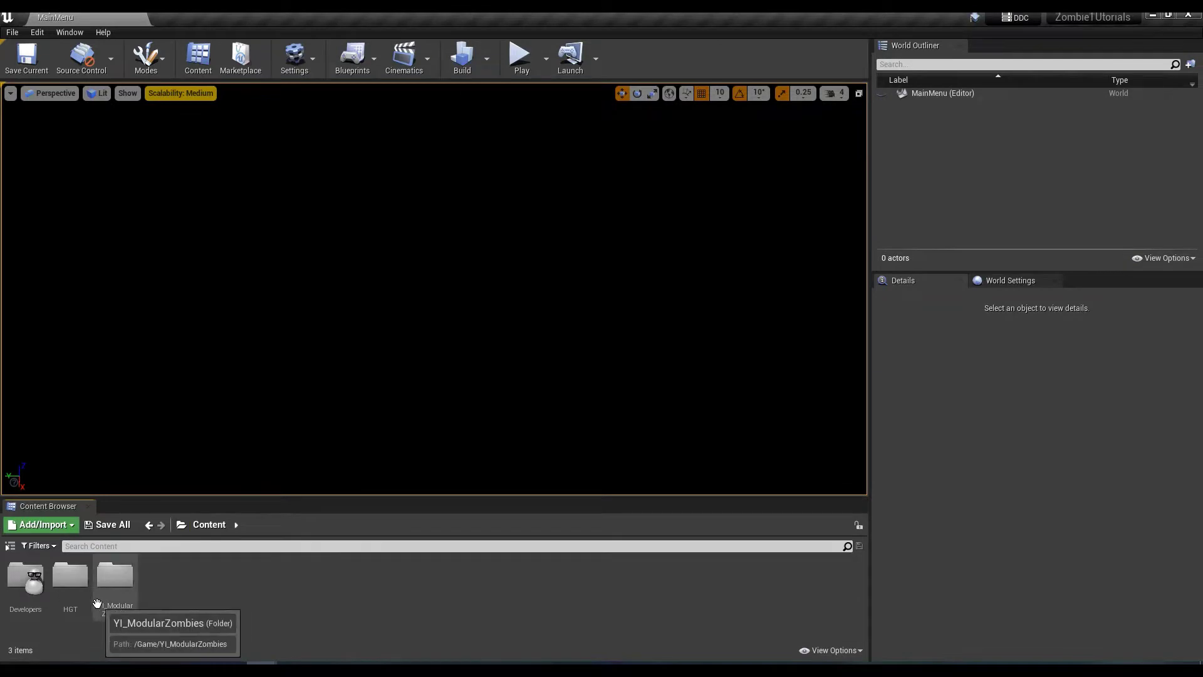
double_click(79, 593)
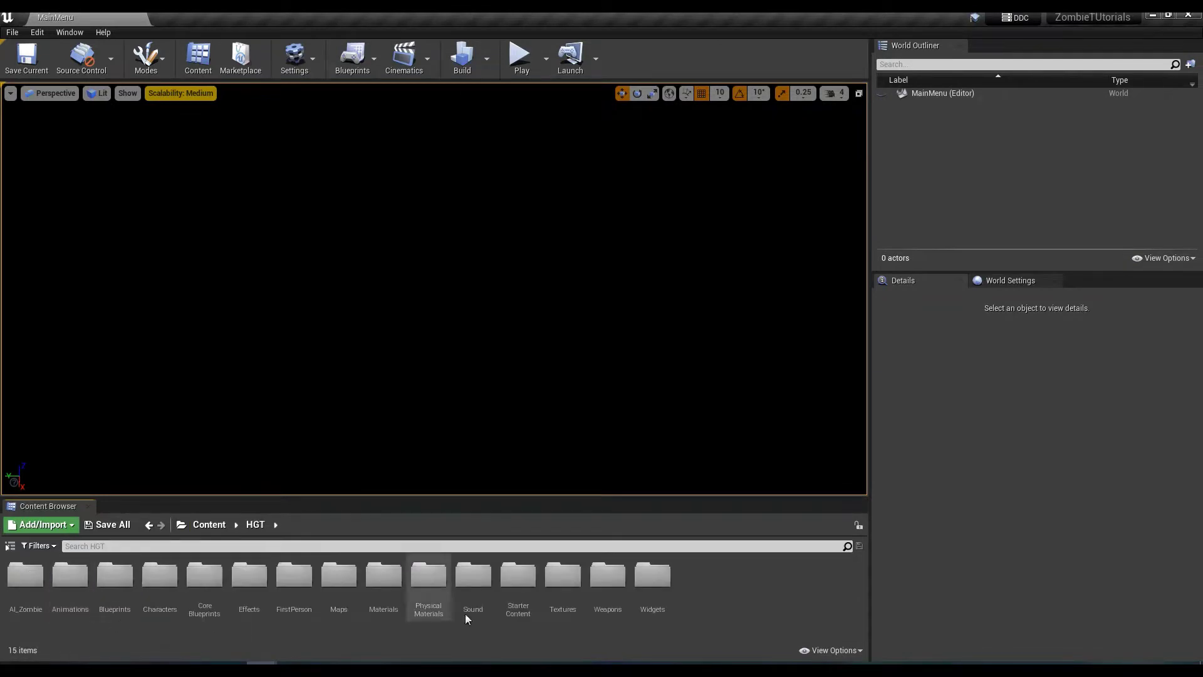
double_click(595, 598)
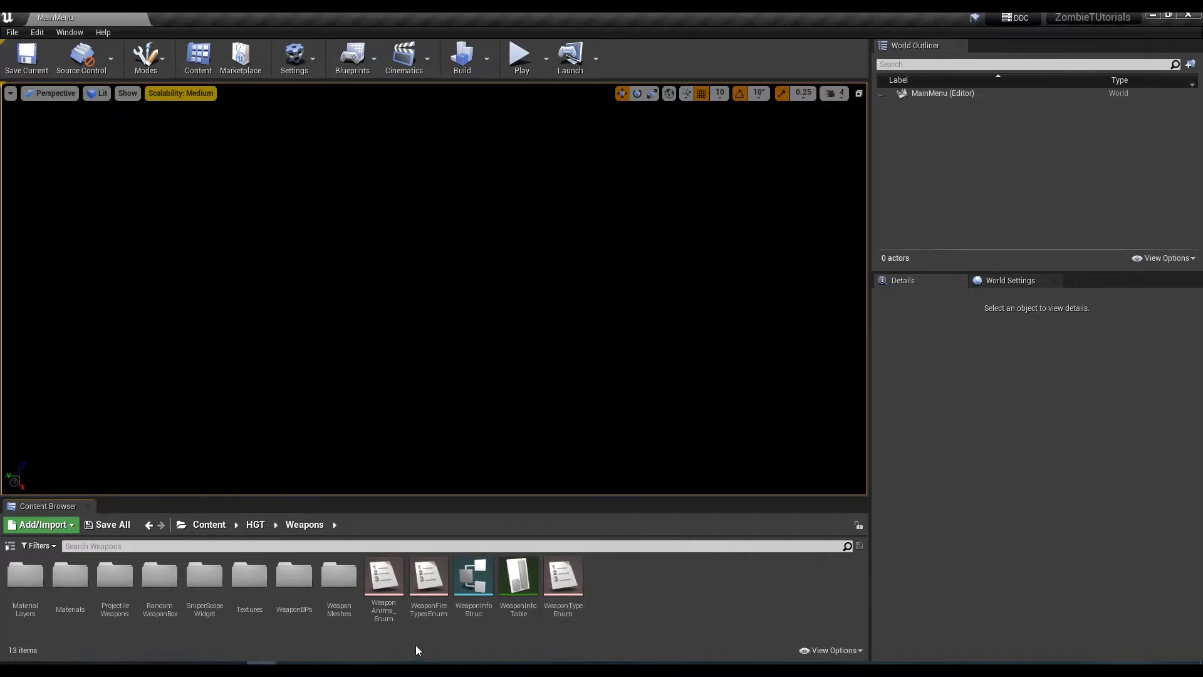
double_click(390, 598)
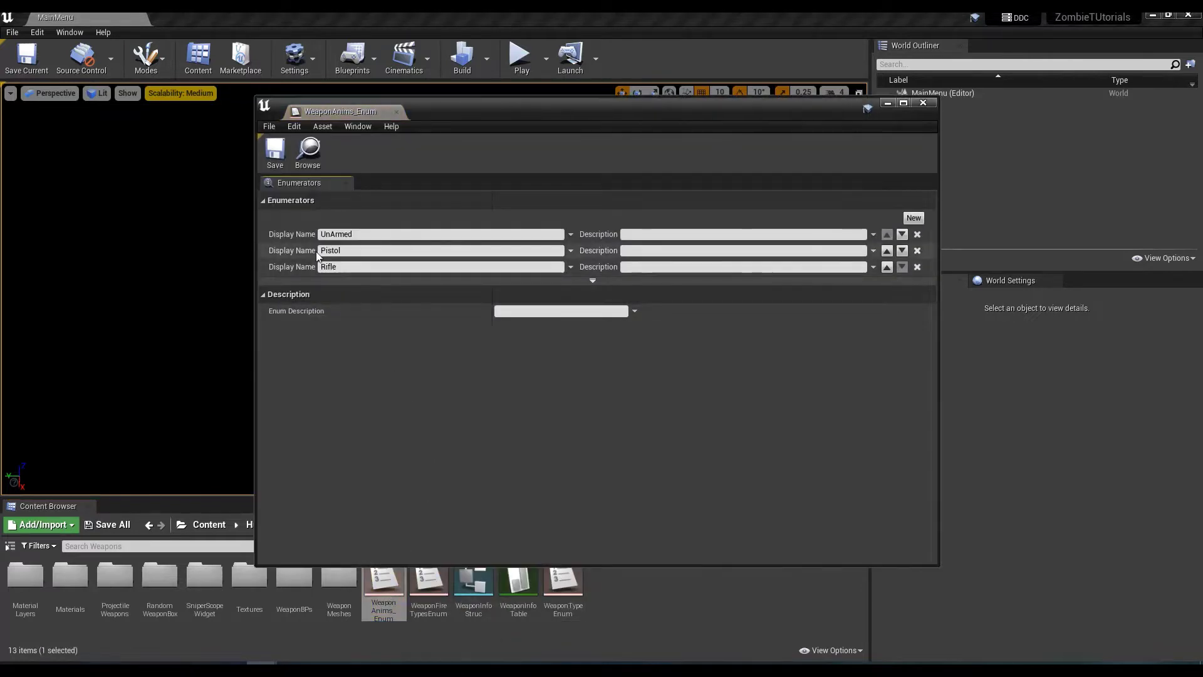
- Check the Pistol entry in the weapon animations enum, save the enum and close it
click(416, 252)
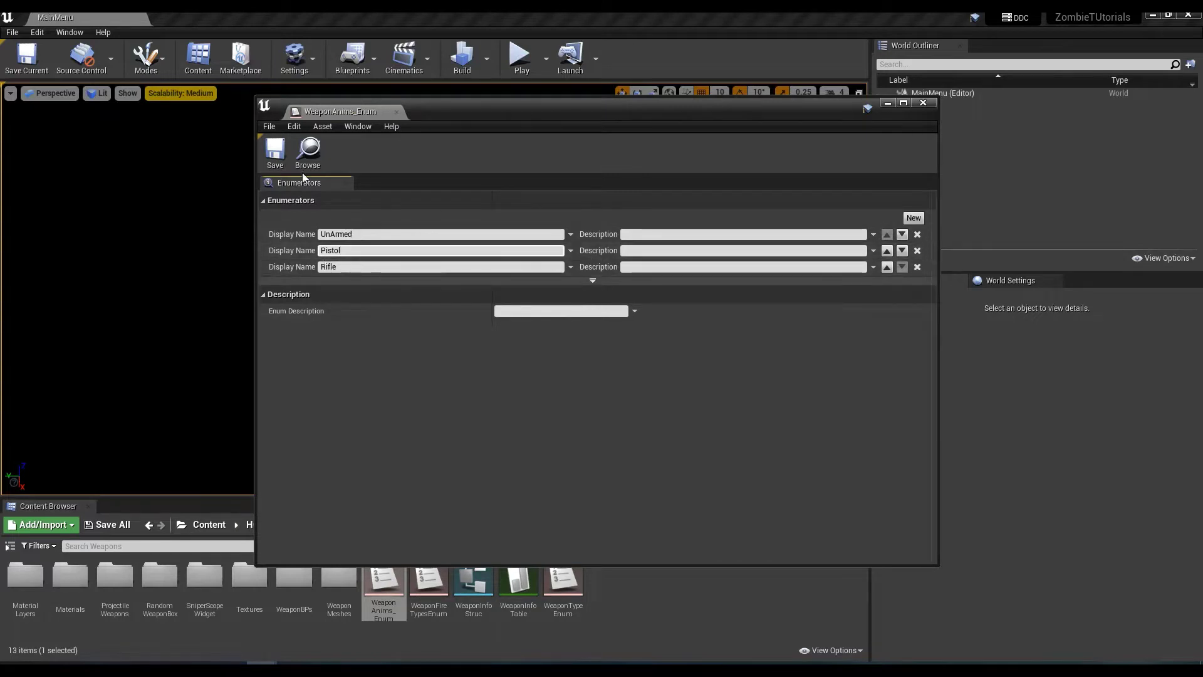
click(275, 157)
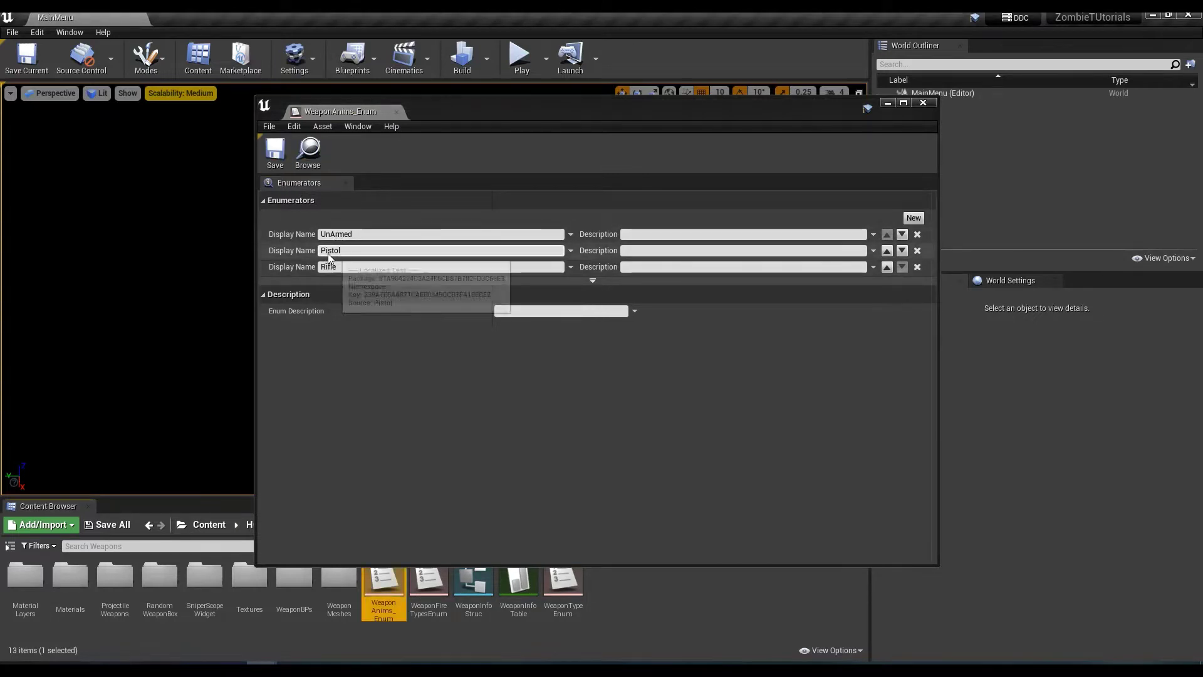
click(923, 104)
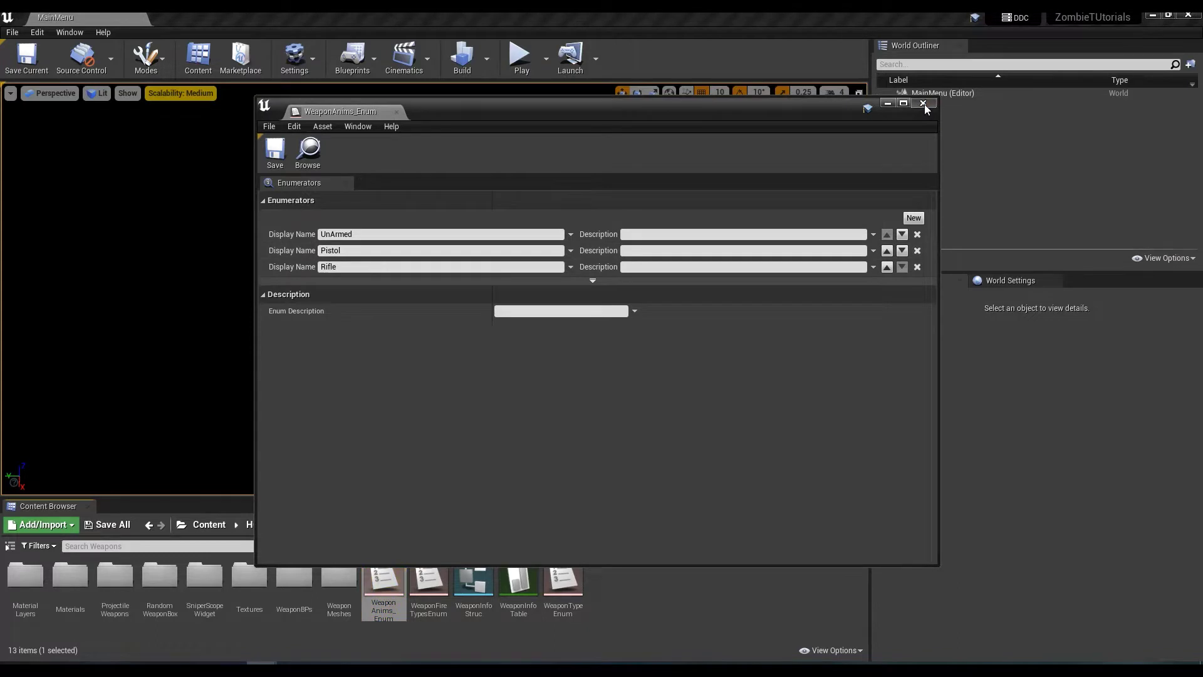
click(923, 104)
- Open AnimBP_ThirdPersonShooter from the HGT/Animations/AnimationBlueprint folder in a maximized window
click(250, 530)
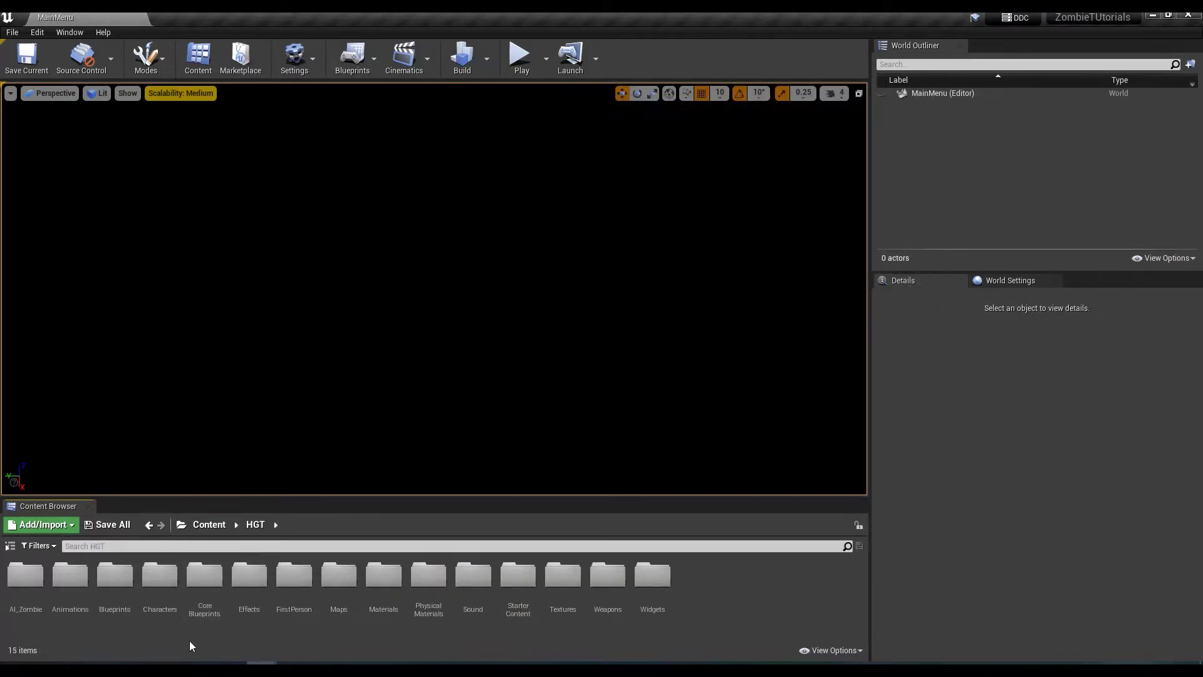
double_click(68, 586)
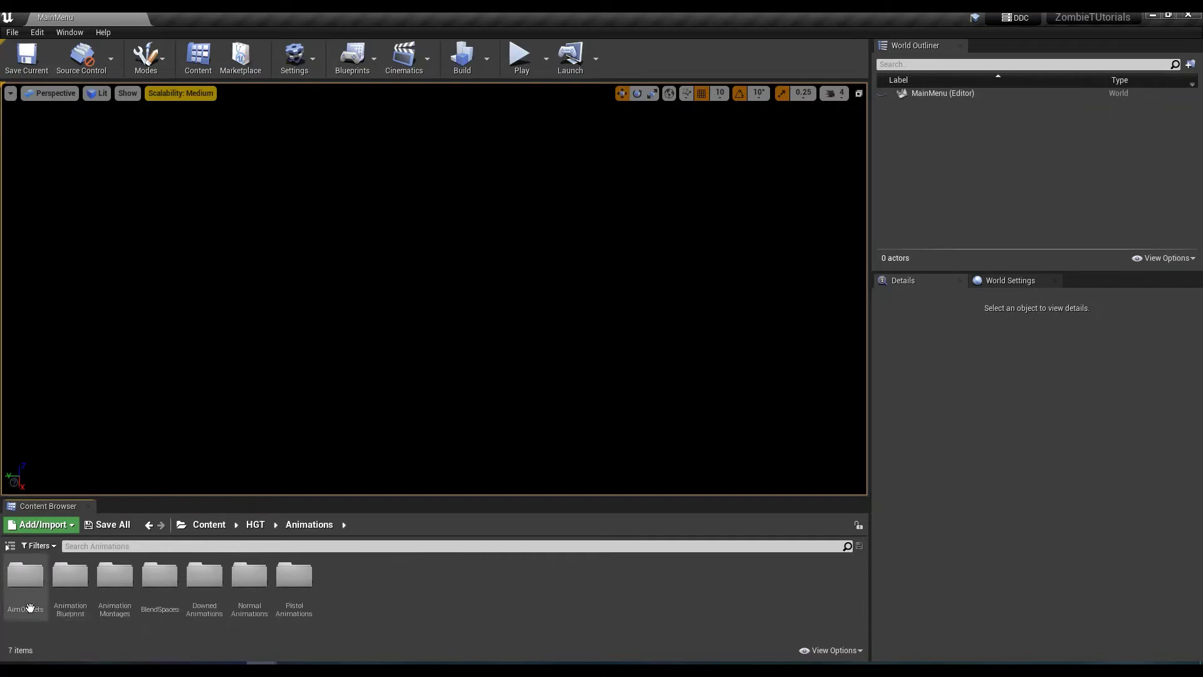
double_click(70, 586)
double_click(31, 594)
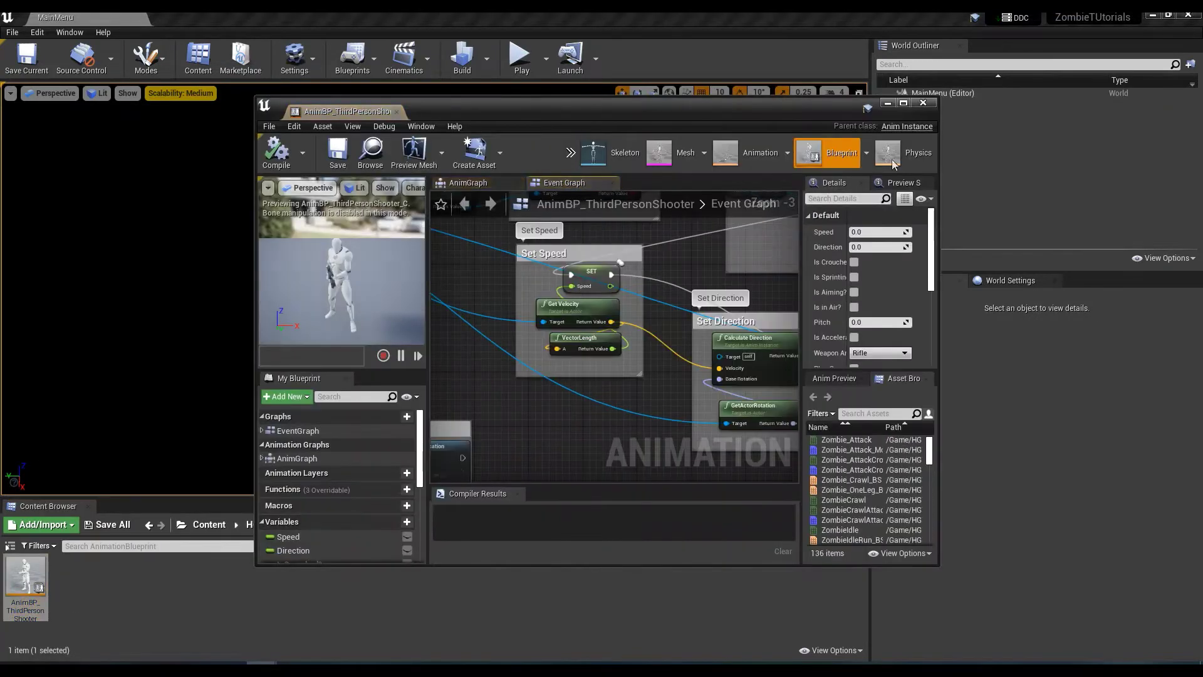
click(905, 105)
right_drag(743, 384, 402, 451)
scroll(401, 452, down, 3)
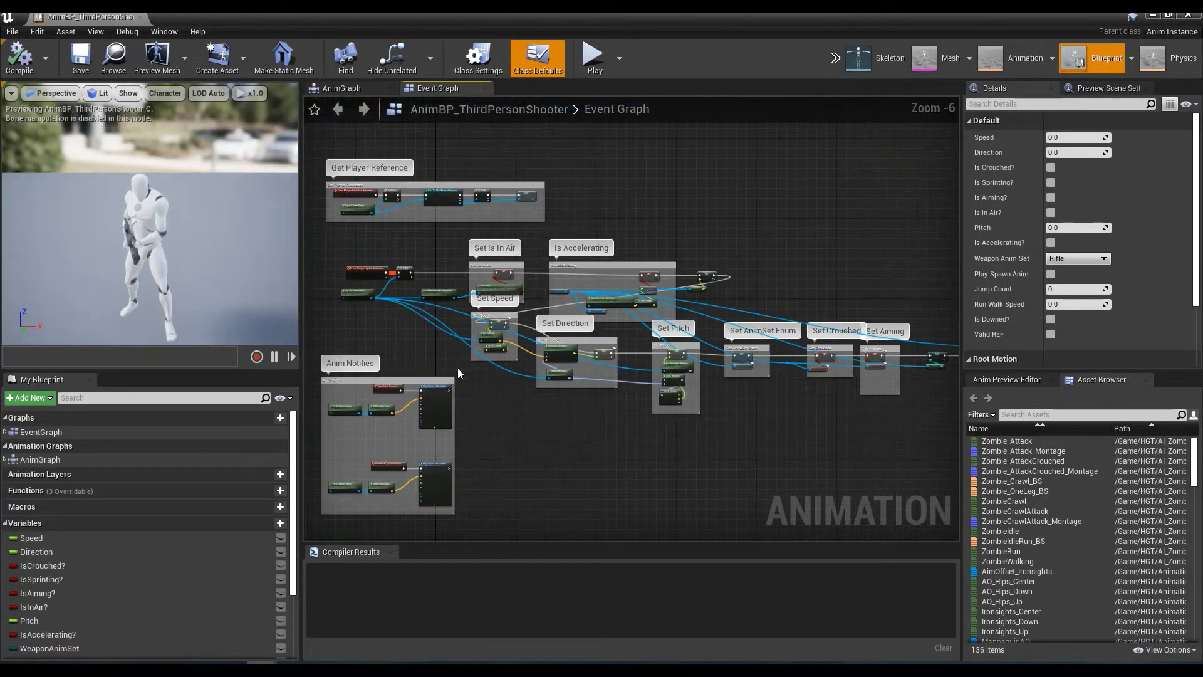
- Add a Pistol pose pin to the Blend Poses (WeaponAnims_Enum) node in the AnimGraph
double_click(109, 459)
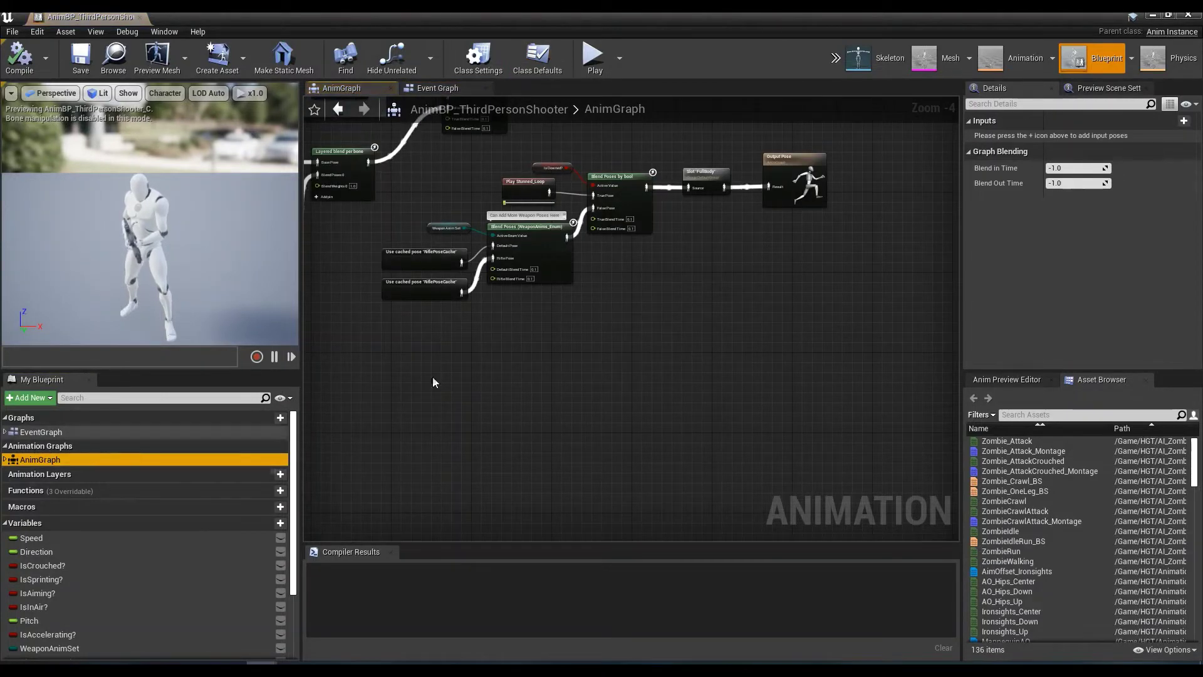
right_drag(598, 310, 631, 358)
scroll(630, 362, up, 4)
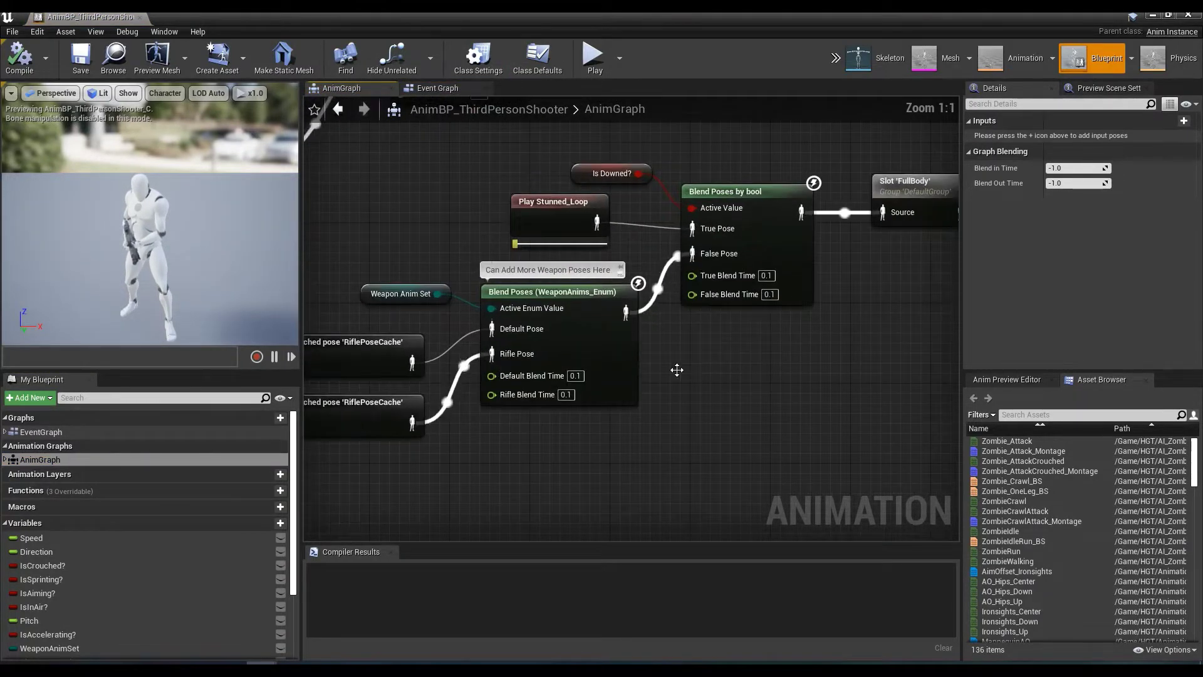
right_drag(835, 344, 880, 327)
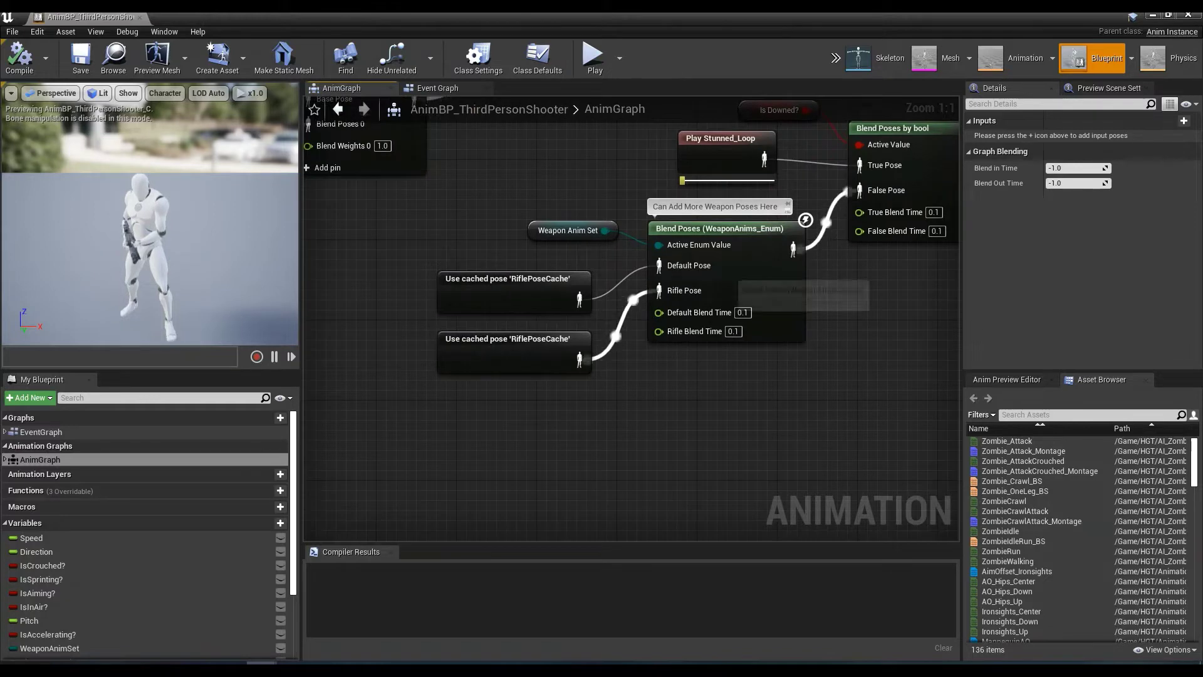
right_click(706, 228)
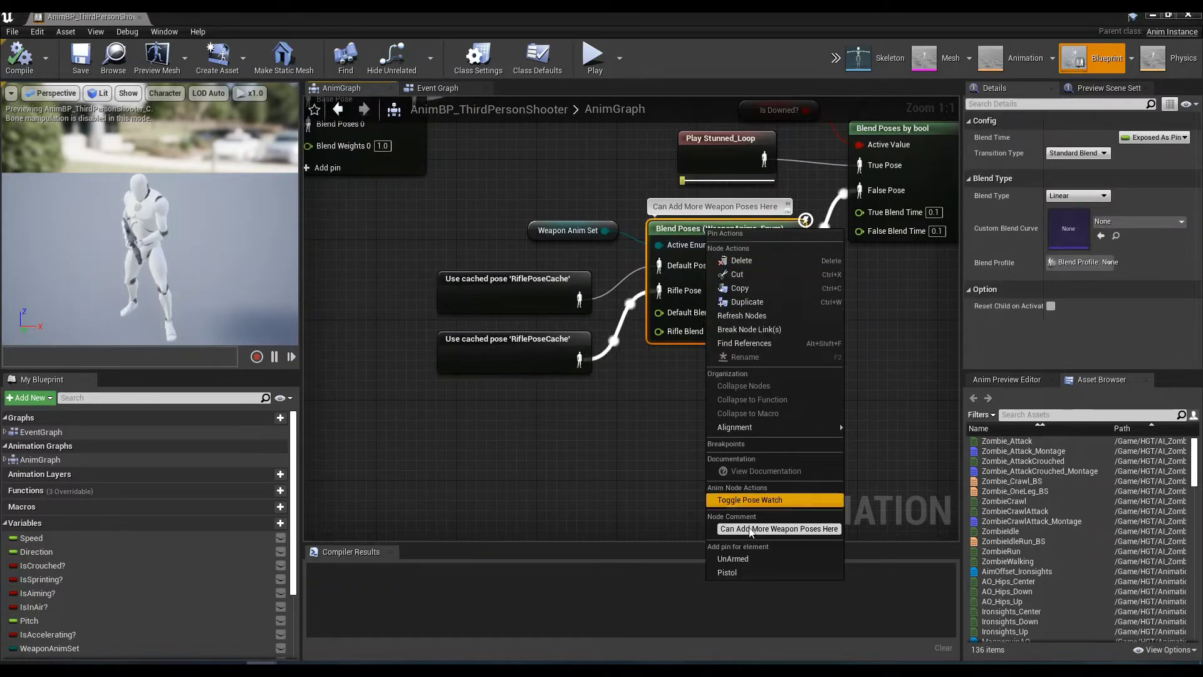
click(728, 573)
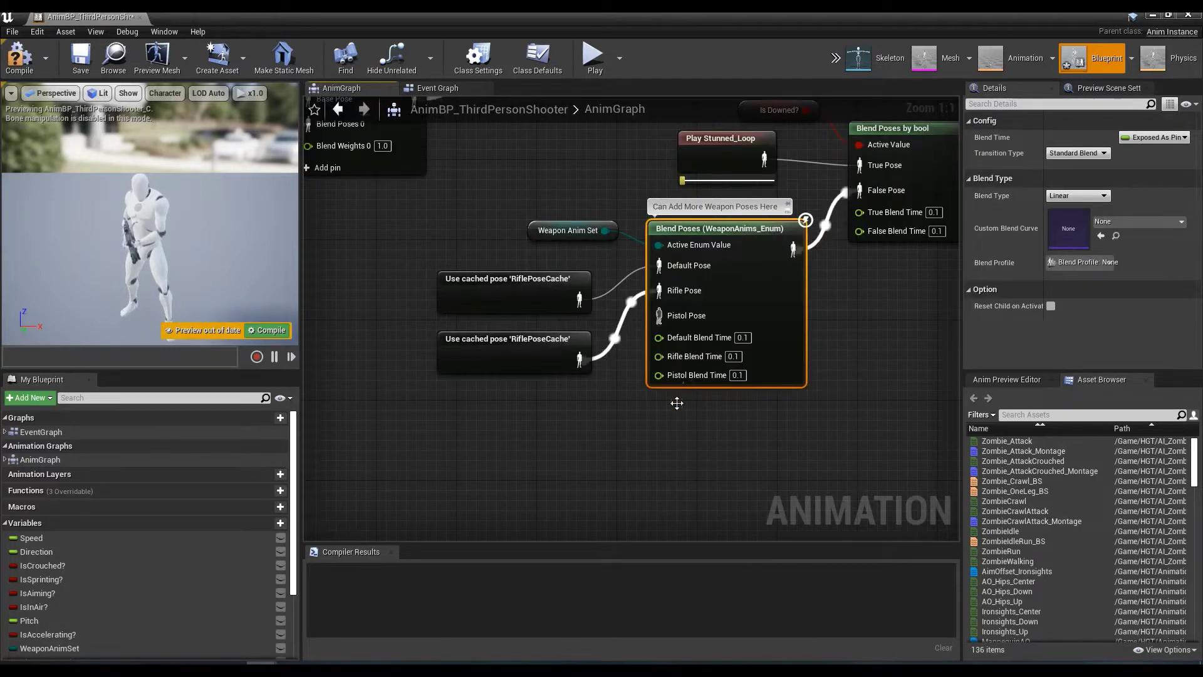
right_drag(691, 438, 674, 347)
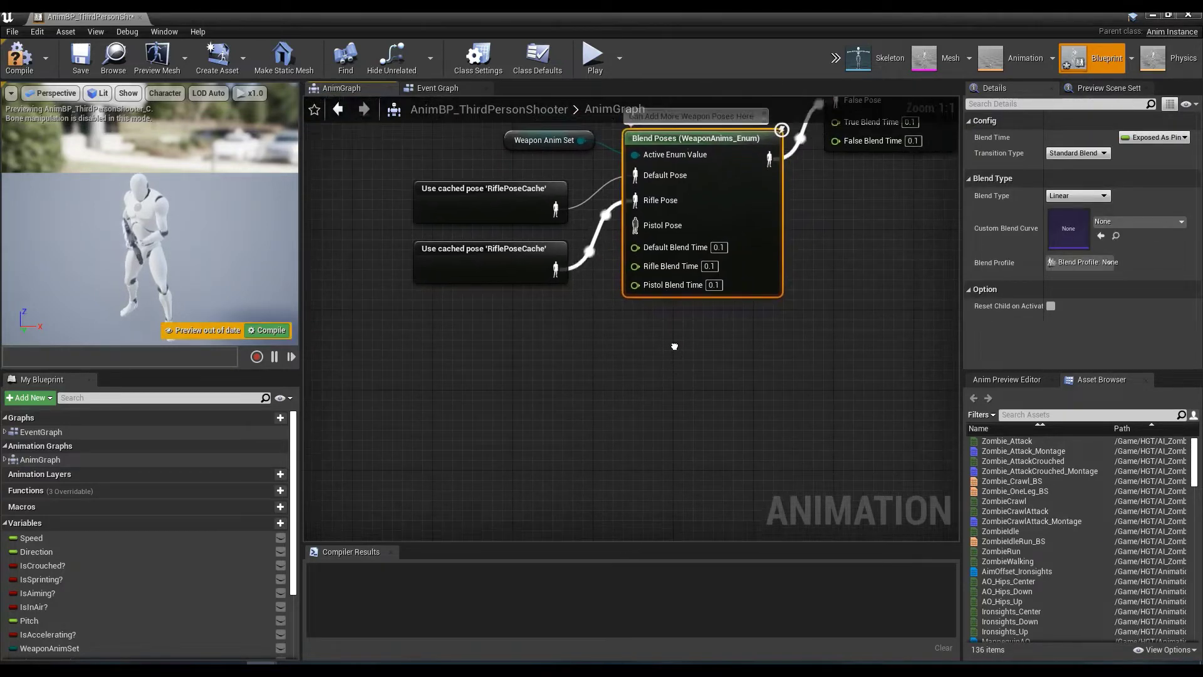
scroll(674, 347, down, 1)
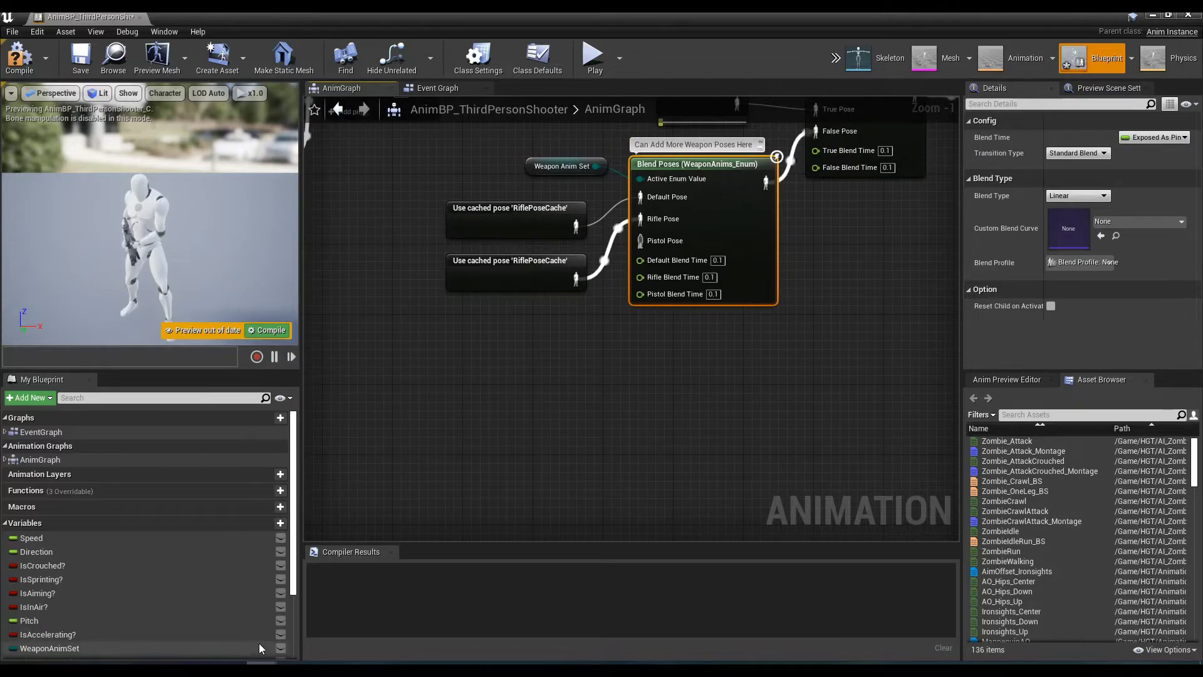
mouse_move(261, 669)
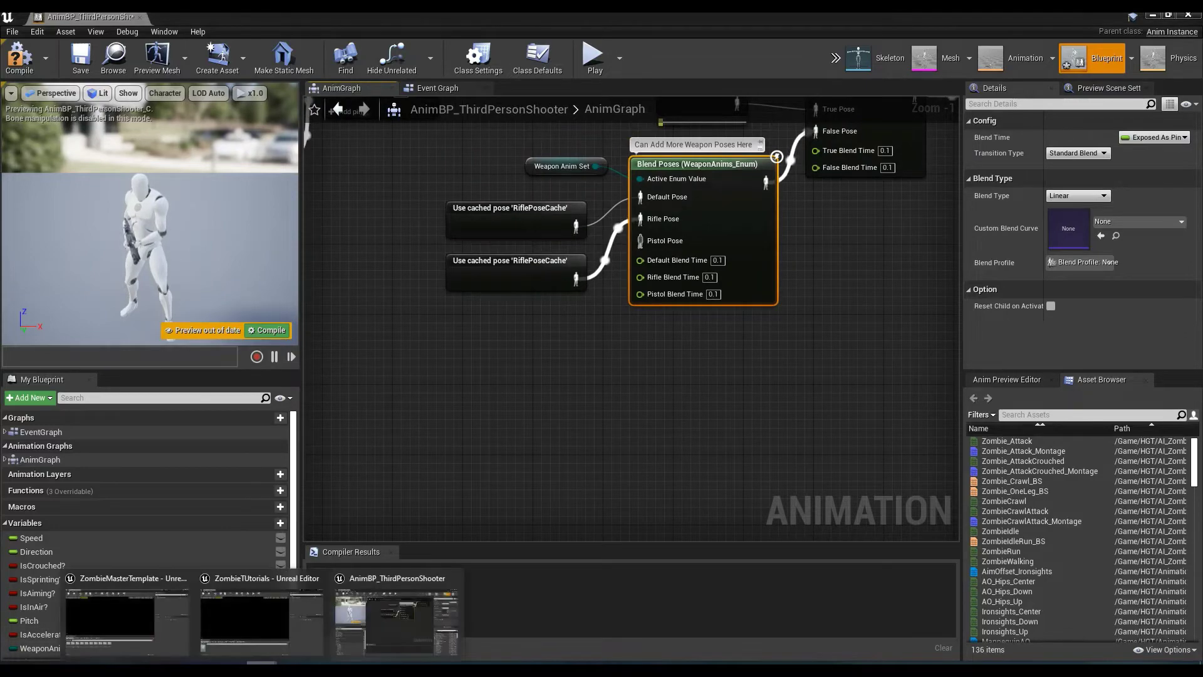
click(274, 636)
key(alt+Tab)
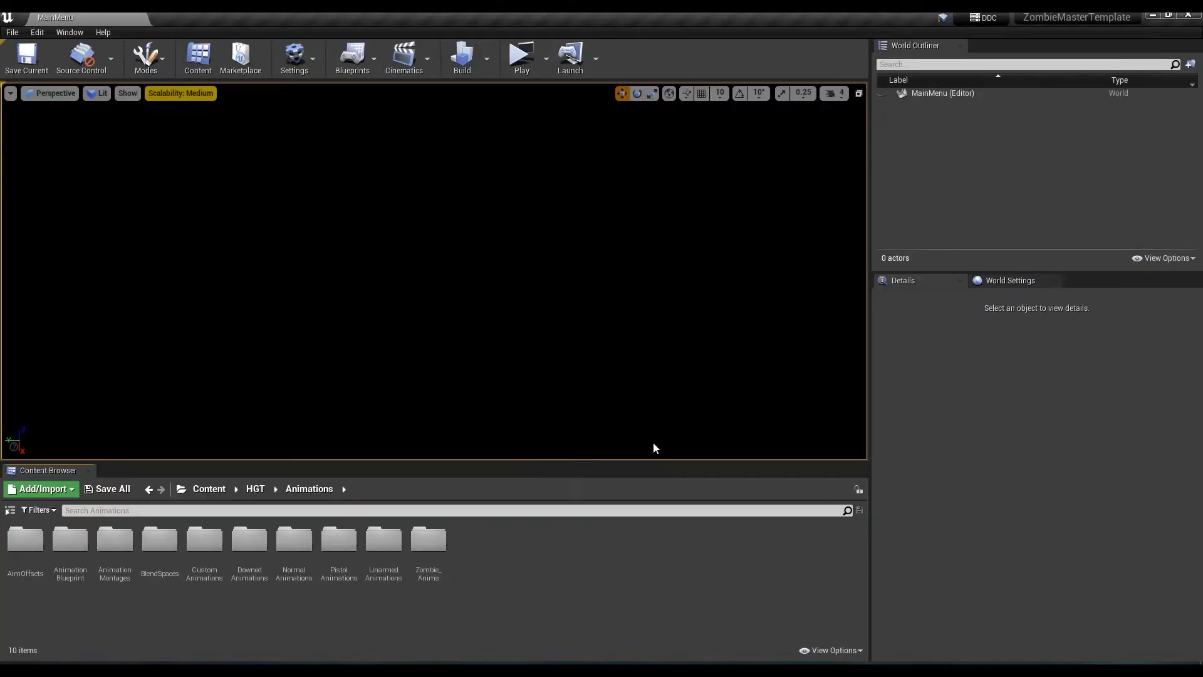
key(alt+Tab)
key(alt+Tab)
- Examine the AnimGraph's cached poses, layered blends and the blend nodes feeding the output pose
right_drag(633, 449, 601, 528)
scroll(642, 480, down, 1)
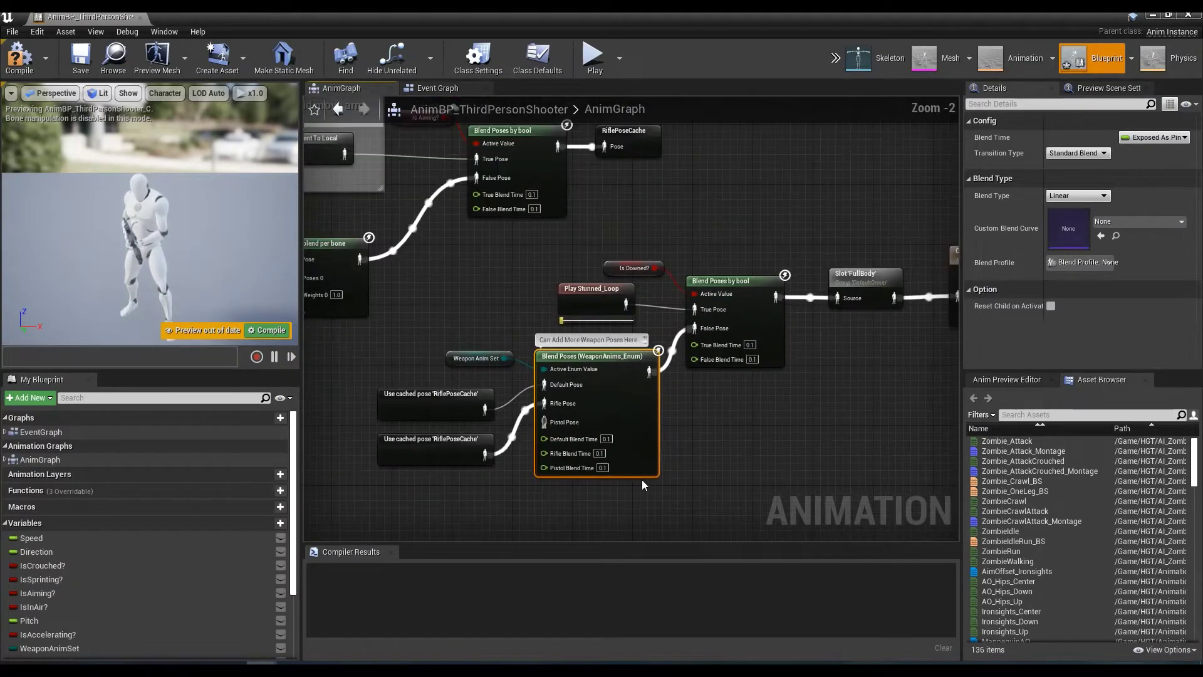
scroll(641, 479, down, 1)
right_drag(739, 429, 655, 498)
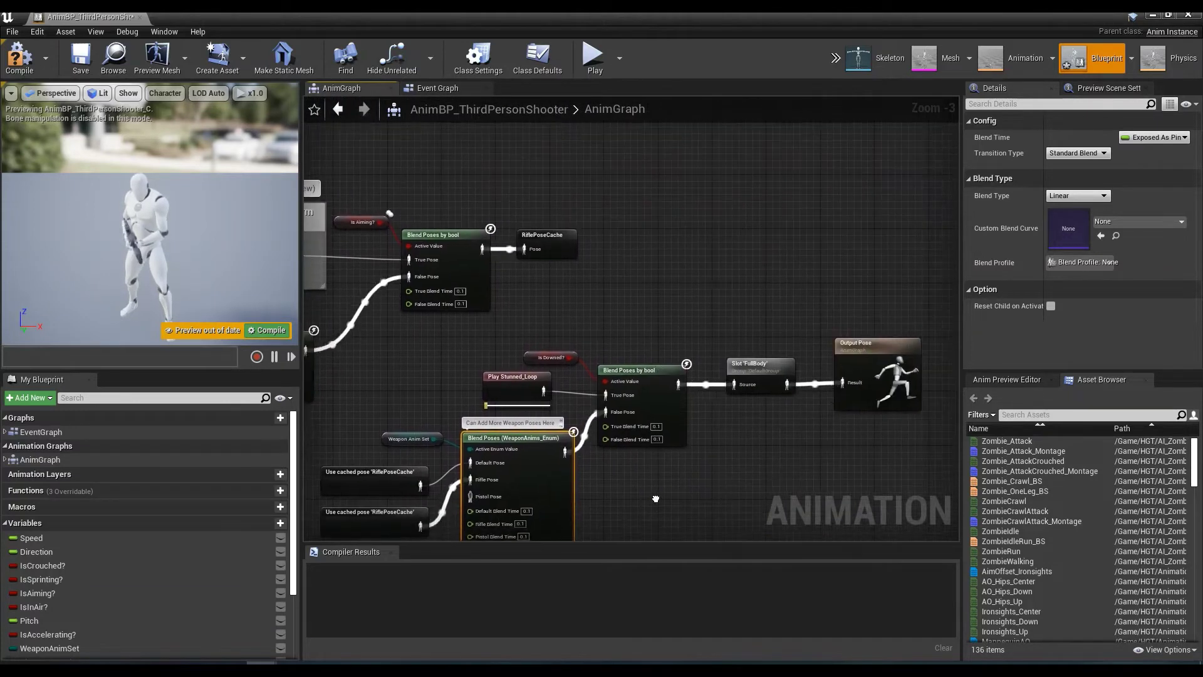
scroll(588, 432, down, 2)
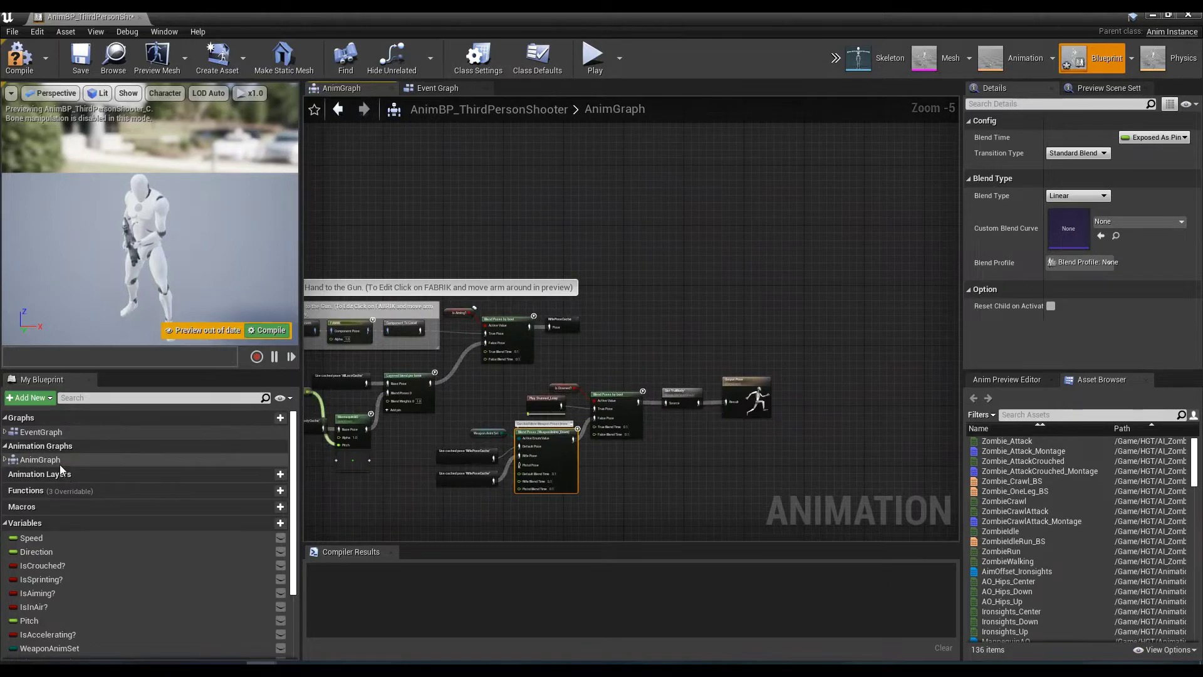
click(39, 459)
right_drag(673, 318, 1061, 260)
click(31, 431)
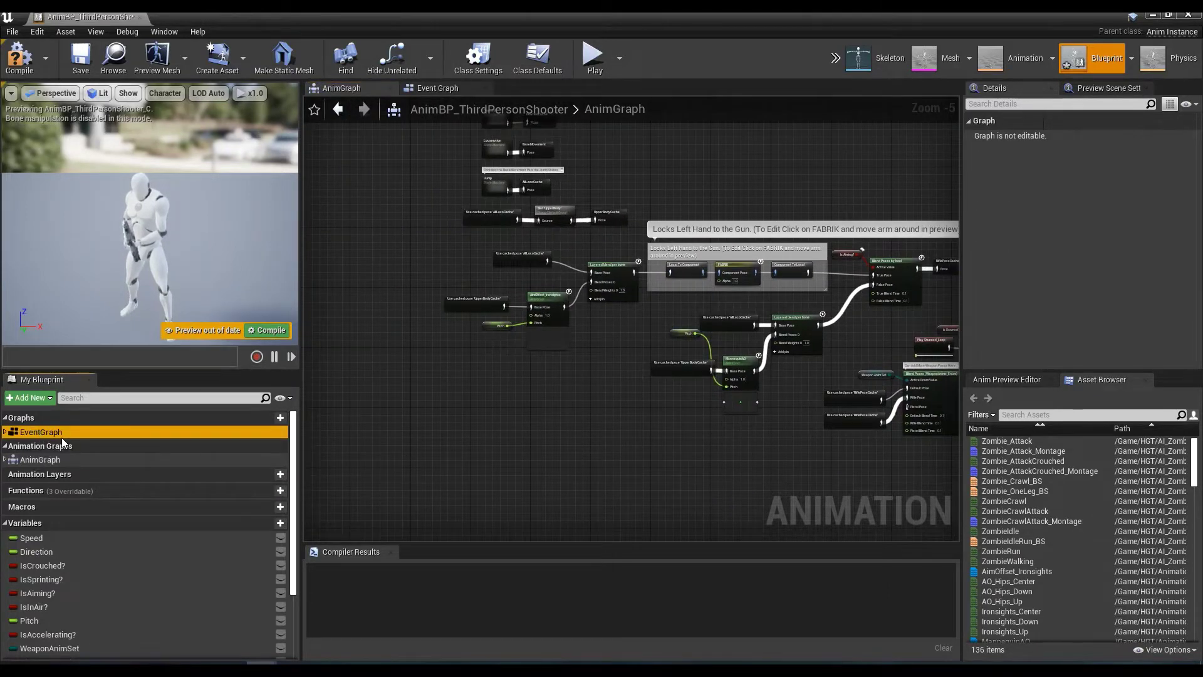
click(41, 460)
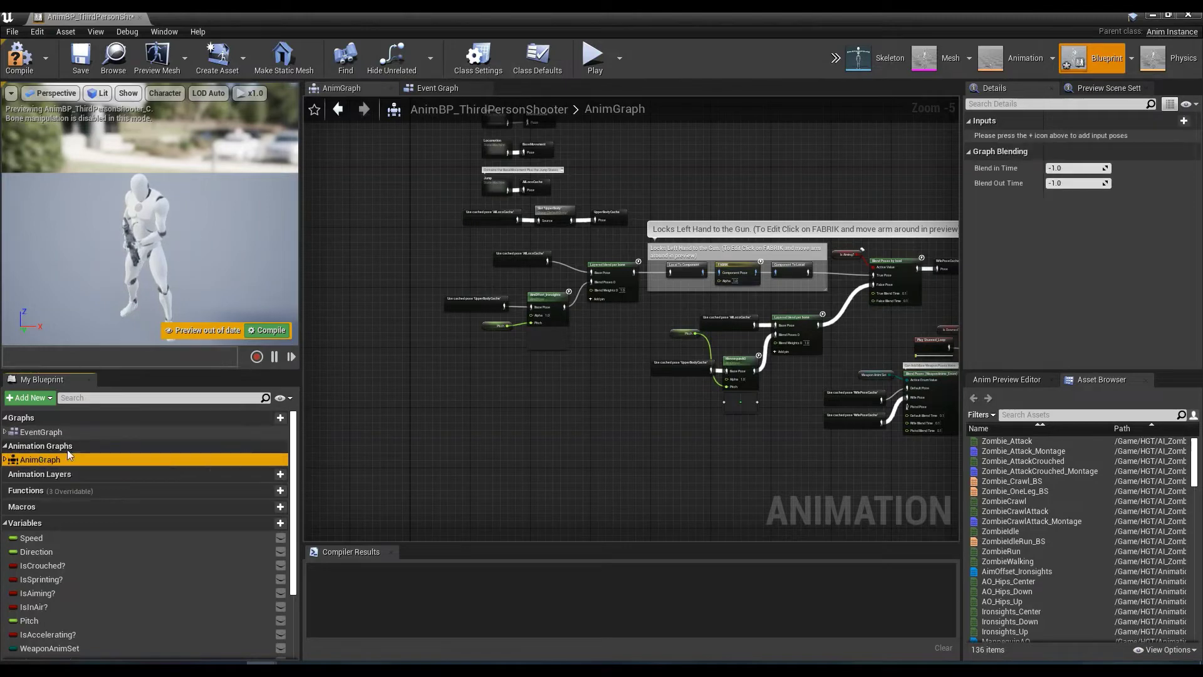
scroll(698, 309, up, 4)
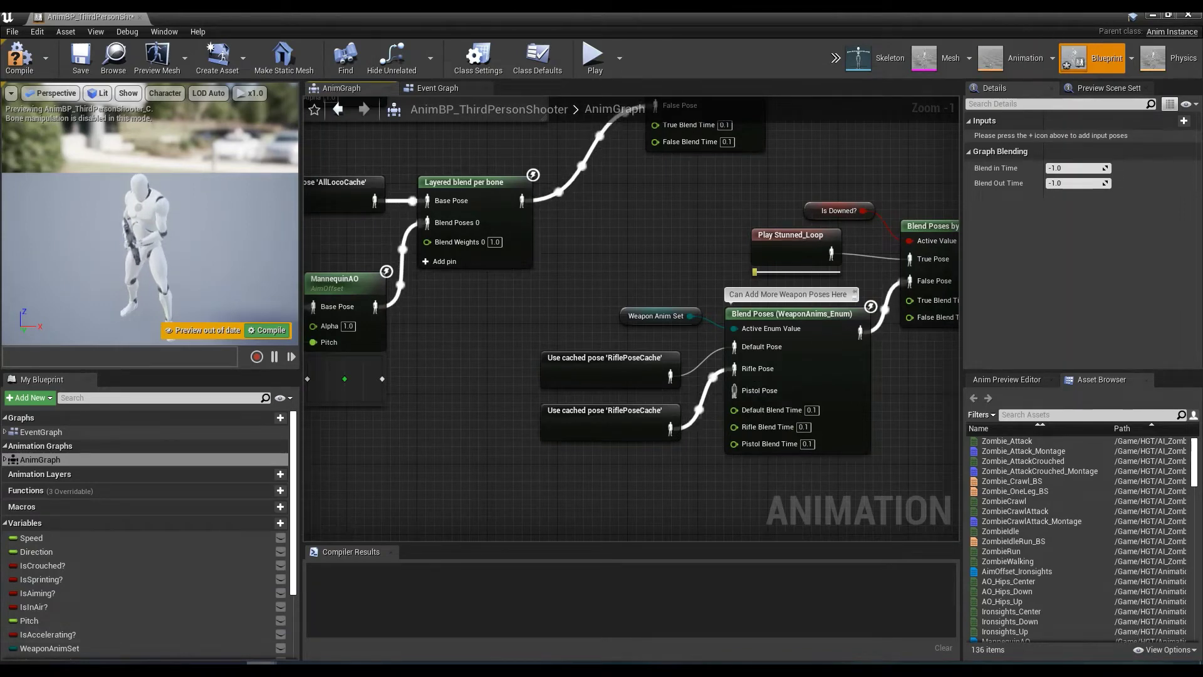
- Switch to the ZombieMasterTemplate project's AnimBP_ThirdPersonShooter window showing the pistol pose nodes
click(261, 668)
click(67, 620)
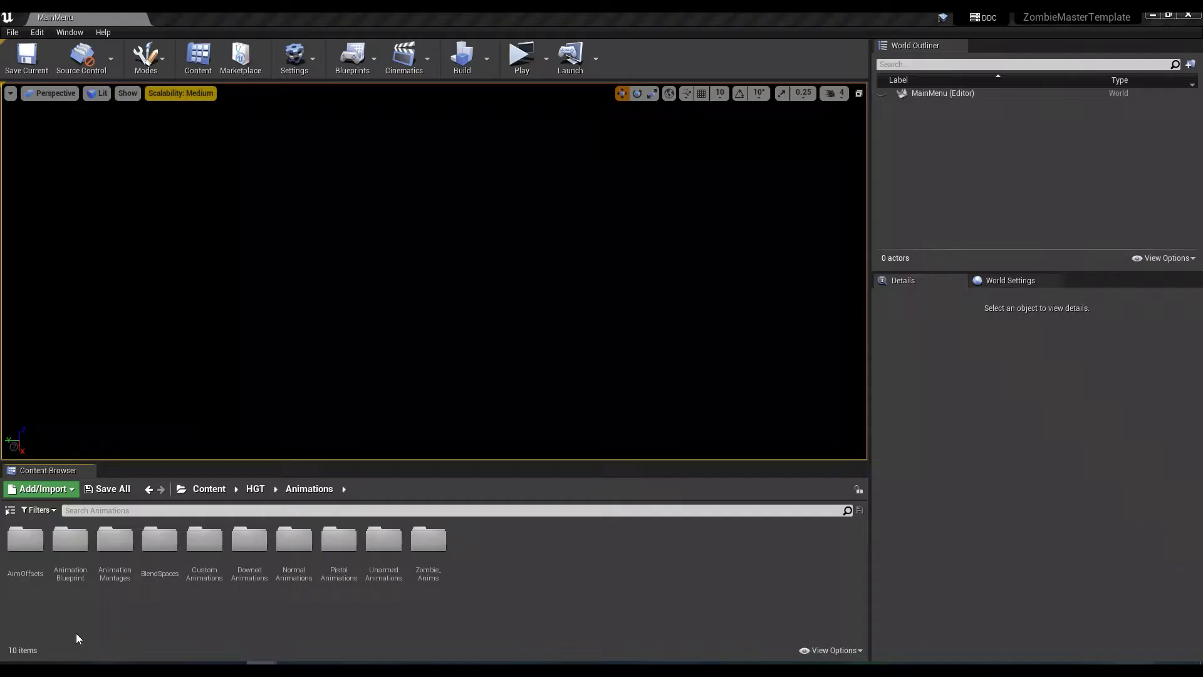
mouse_move(272, 670)
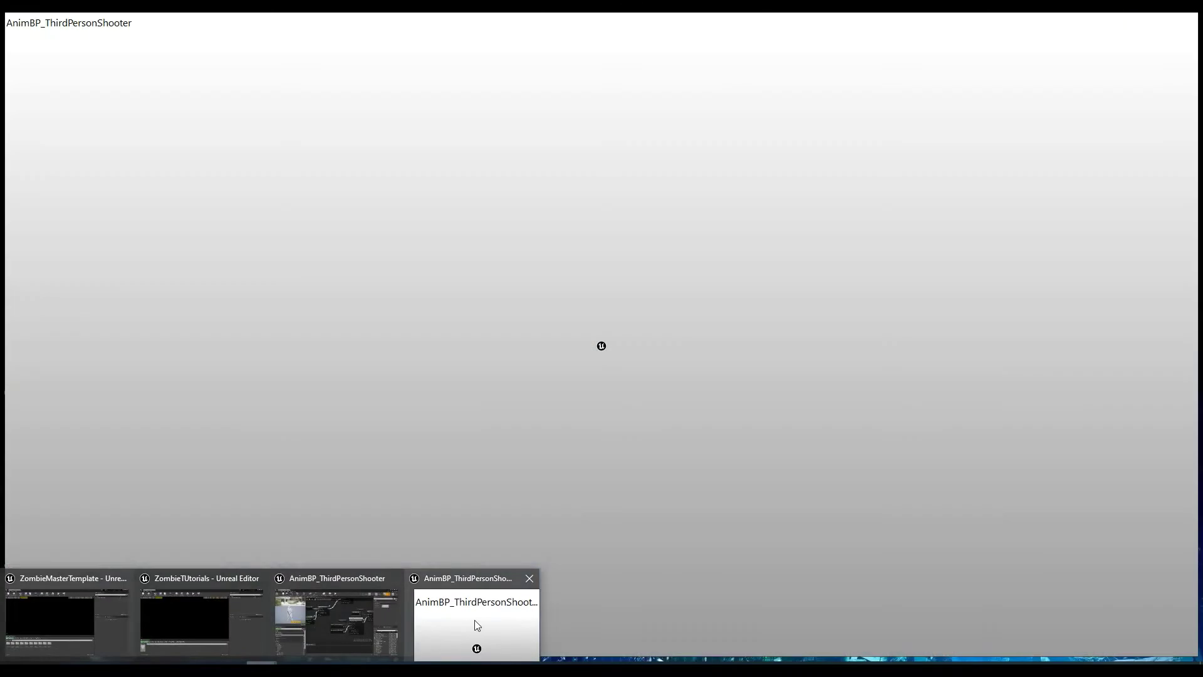
click(475, 618)
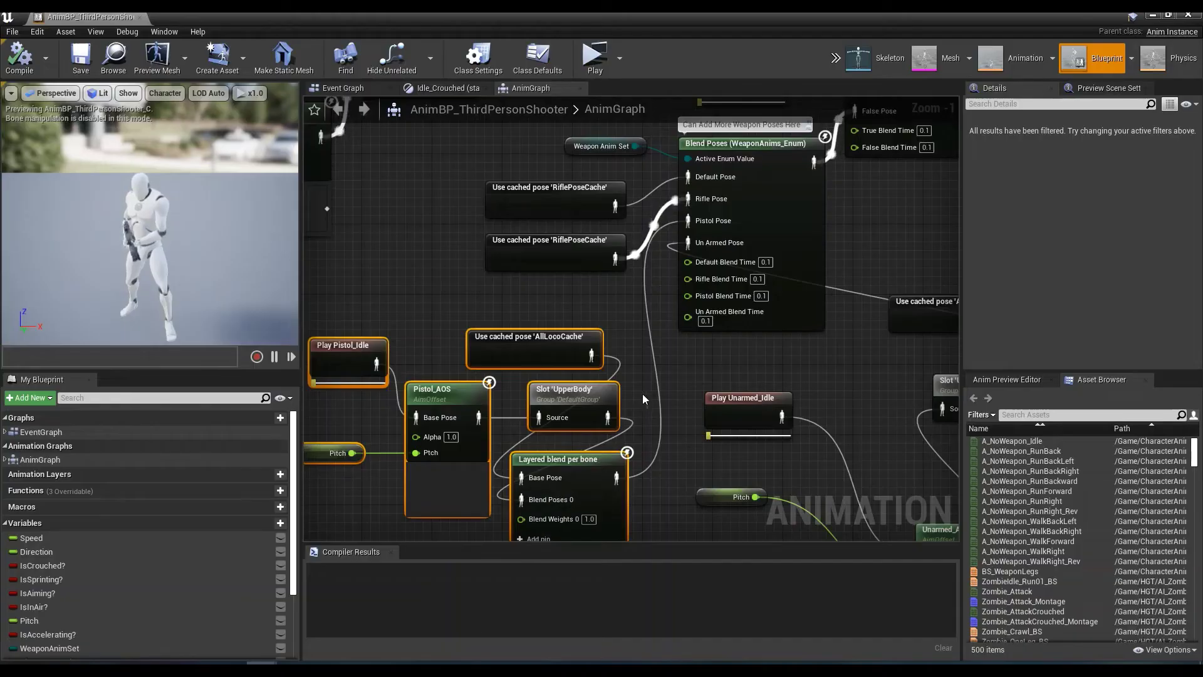
- Paste the Pistol_Idle, Pistol_AOS, Pitch, AllLocoCache, UpperBody slot and layered blend nodes into the ZombieTUtorials AnimGraph, below the weapon blend node
right_drag(642, 393, 714, 293)
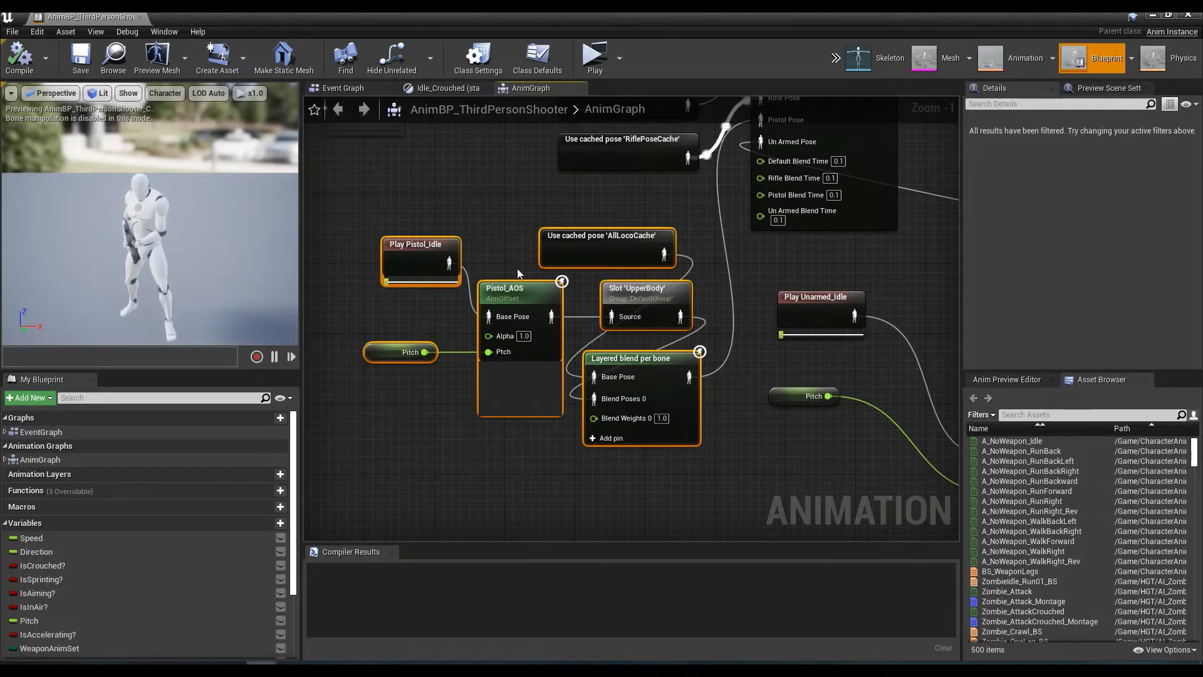
mouse_move(429, 642)
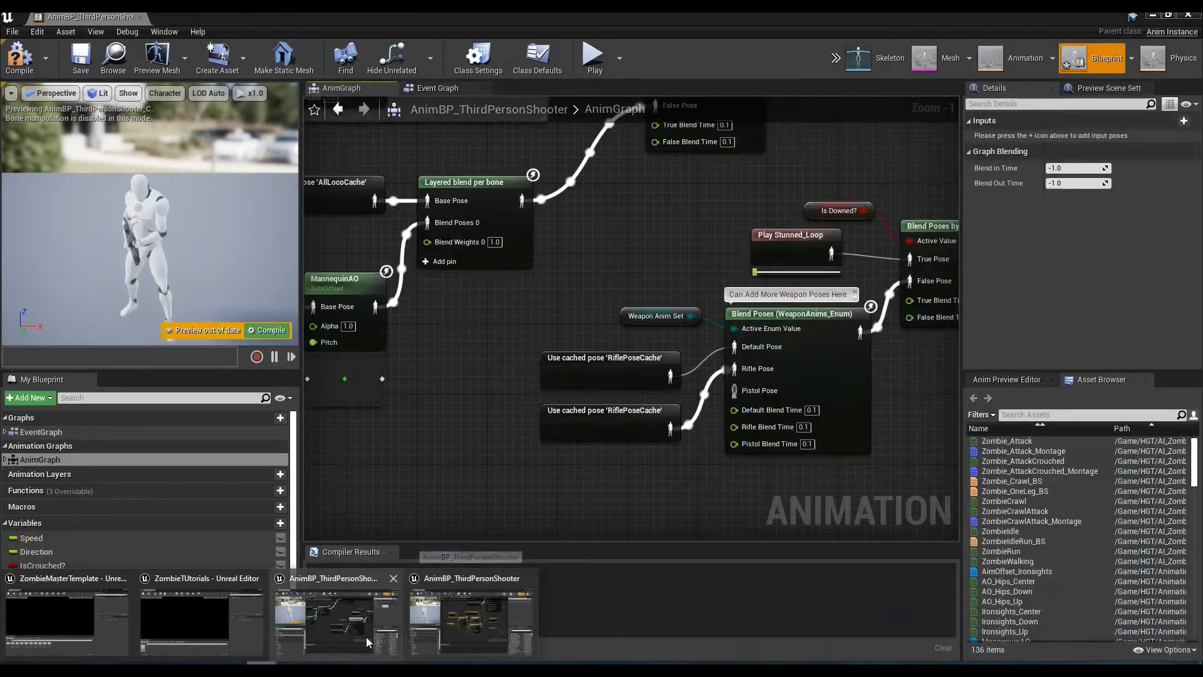
click(367, 636)
right_drag(585, 437, 567, 146)
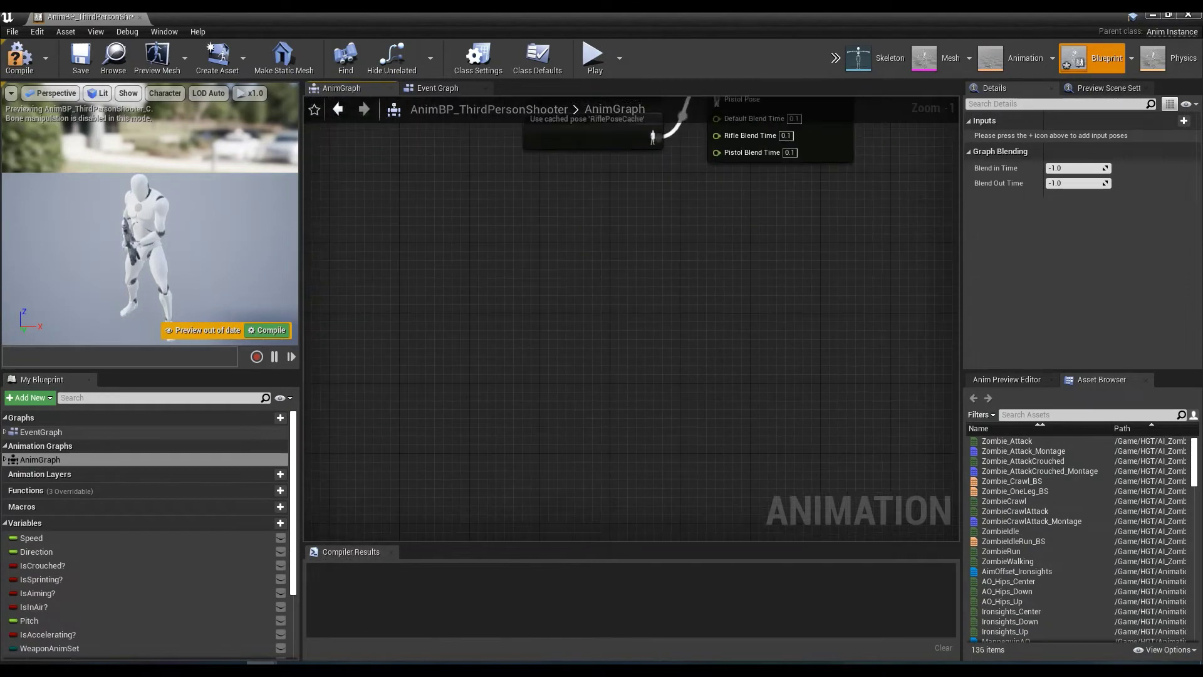
key(ctrl+v)
right_drag(731, 249, 700, 305)
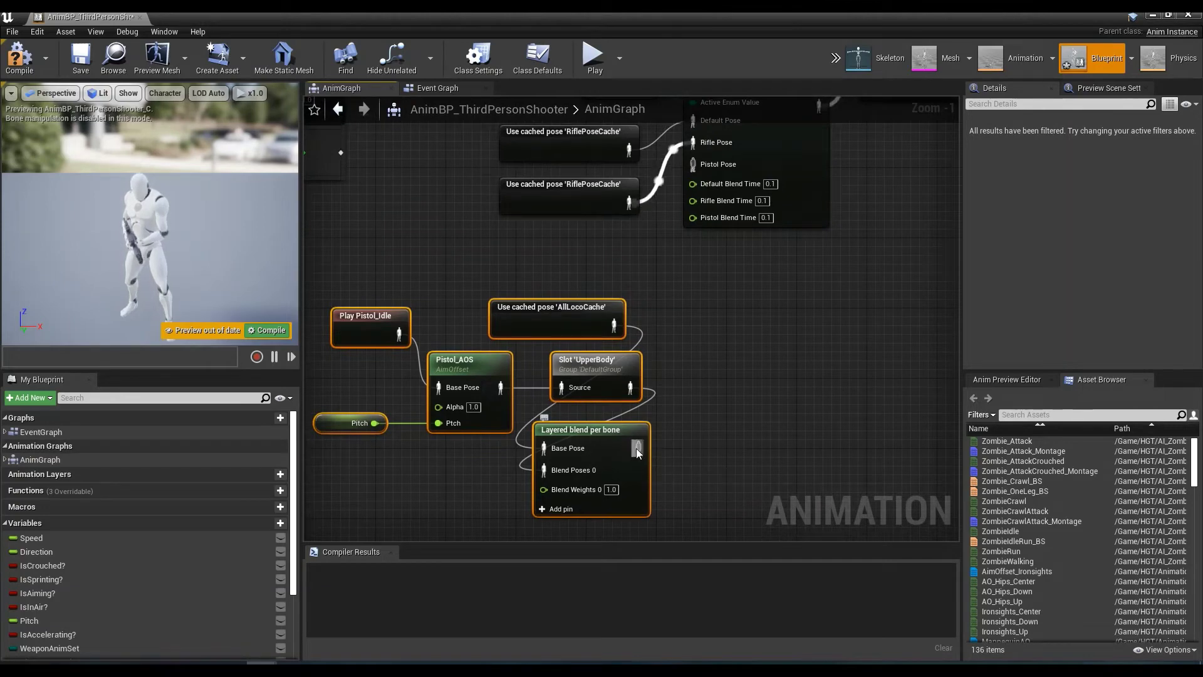
- Connect the pasted Layered blend per bone output to the Pistol Pose input, and compile and save the animation blueprint
drag(639, 447, 701, 164)
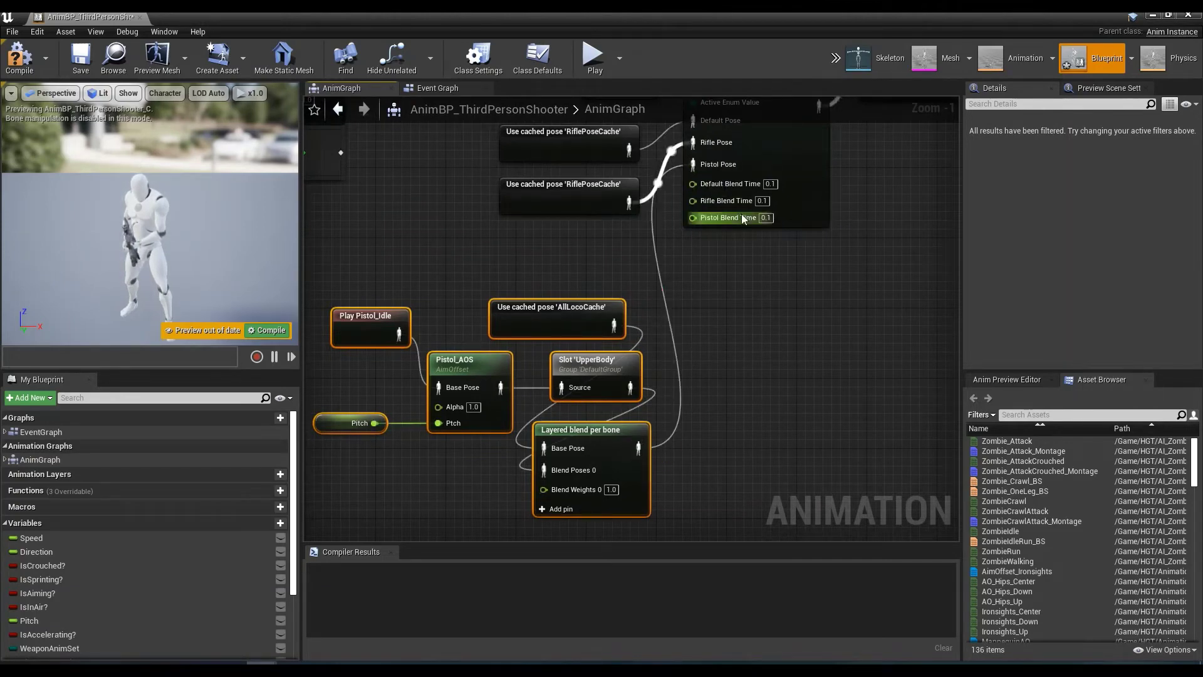
click(20, 68)
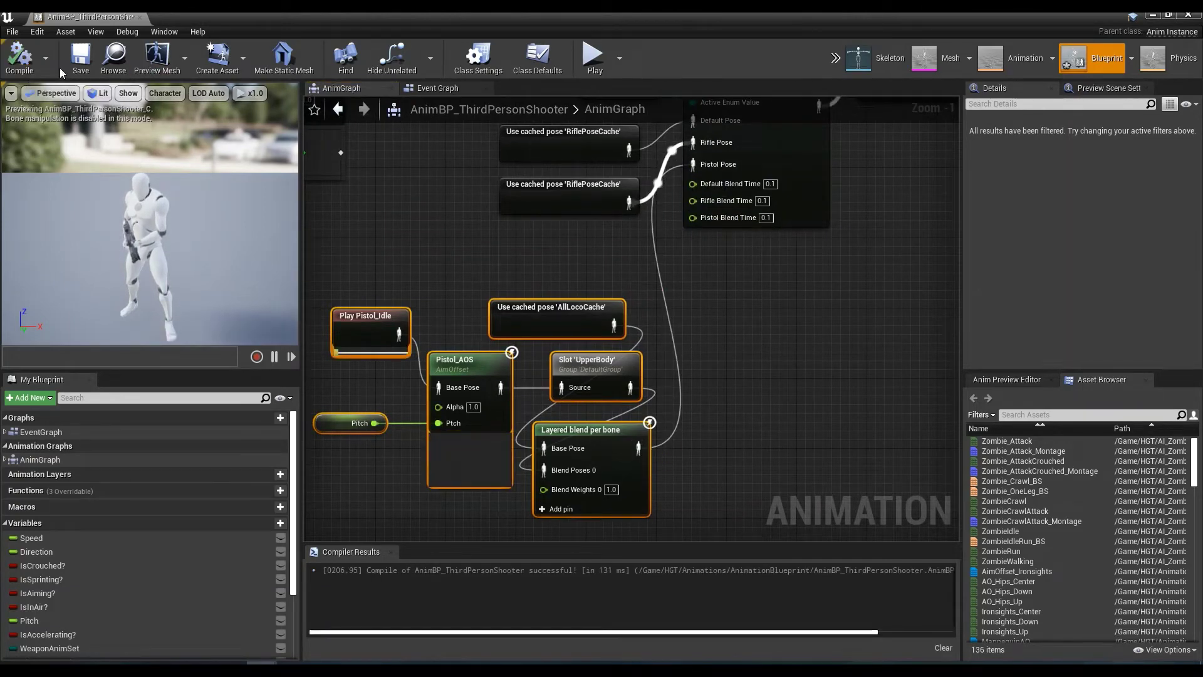
click(80, 57)
right_drag(421, 252, 482, 188)
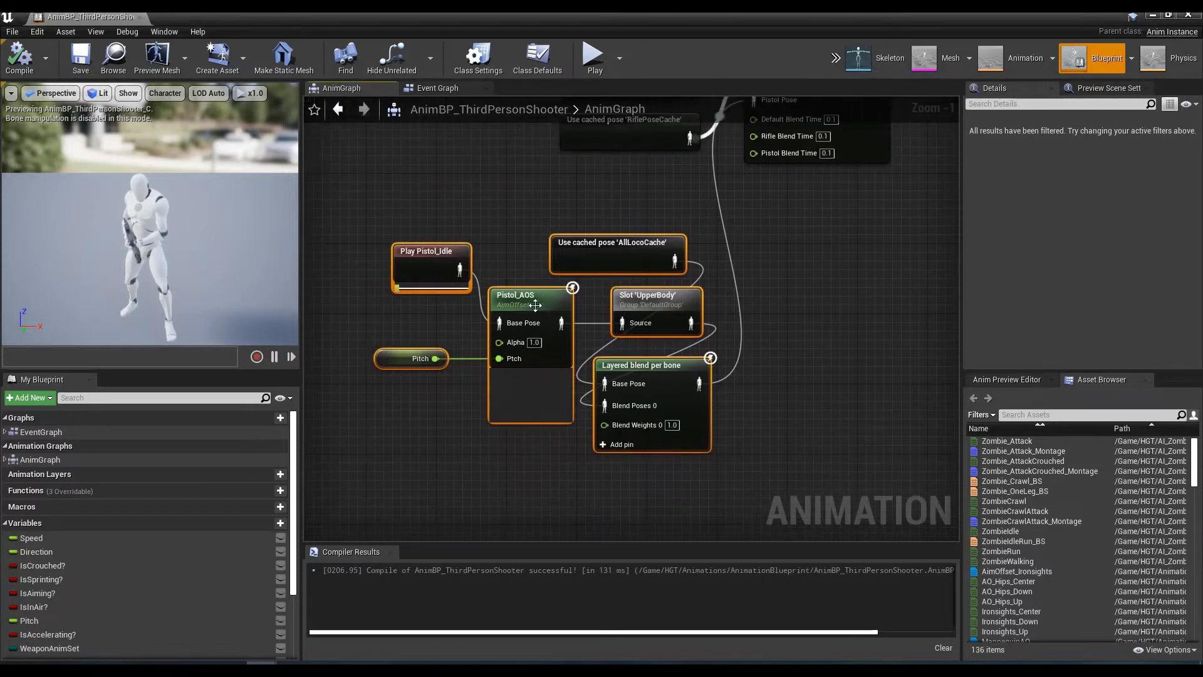
right_drag(785, 287, 768, 323)
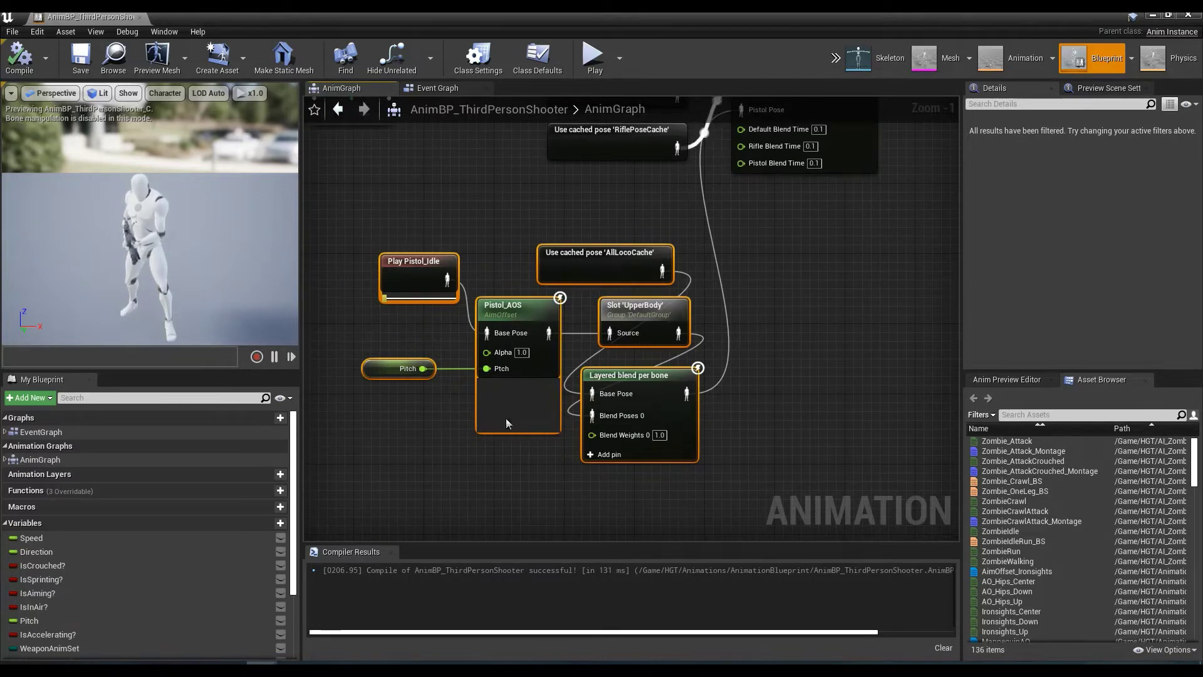
right_drag(719, 388, 642, 428)
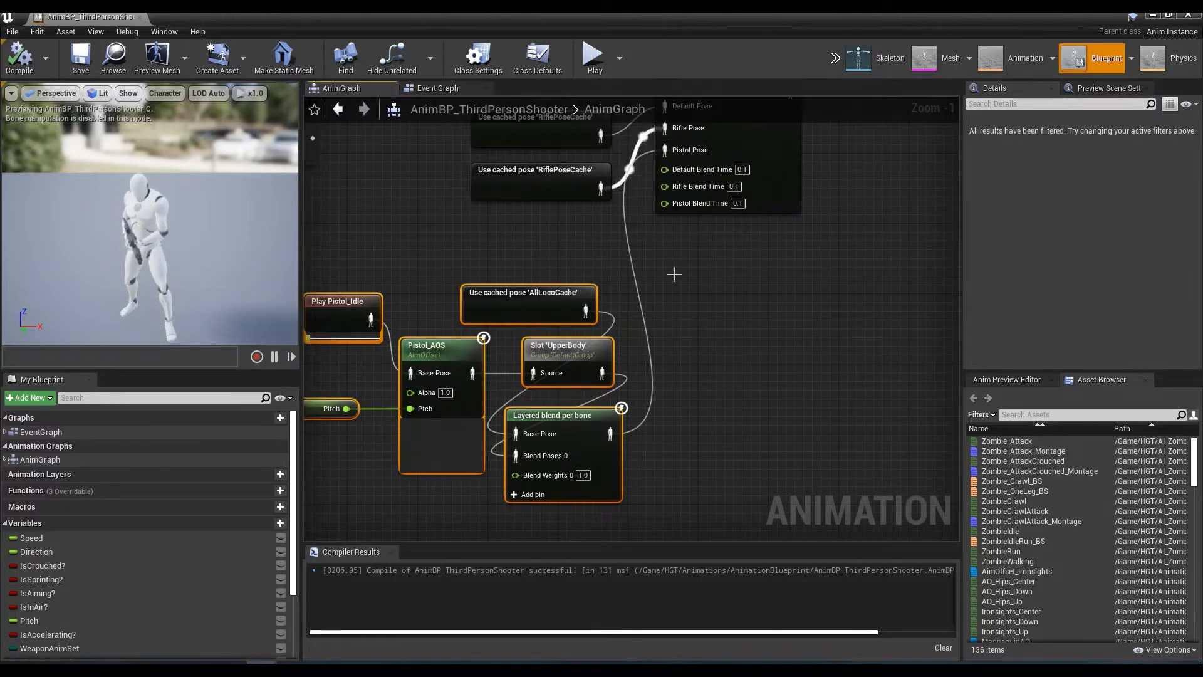
right_drag(674, 271, 808, 181)
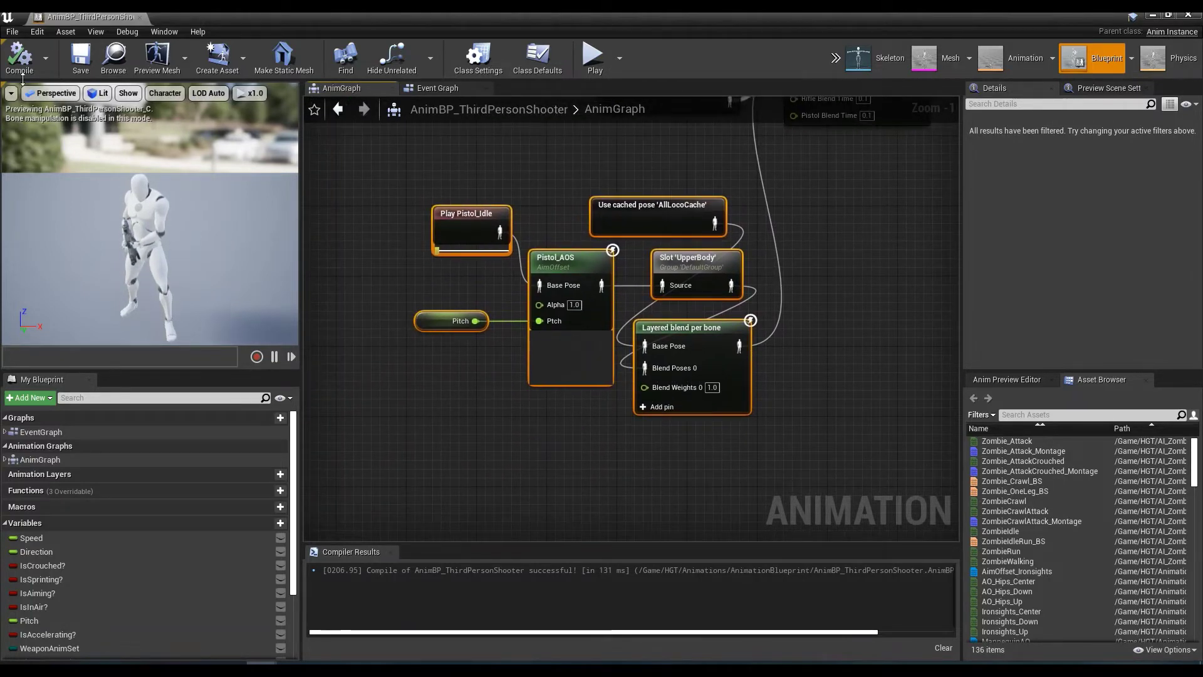
click(20, 60)
click(85, 59)
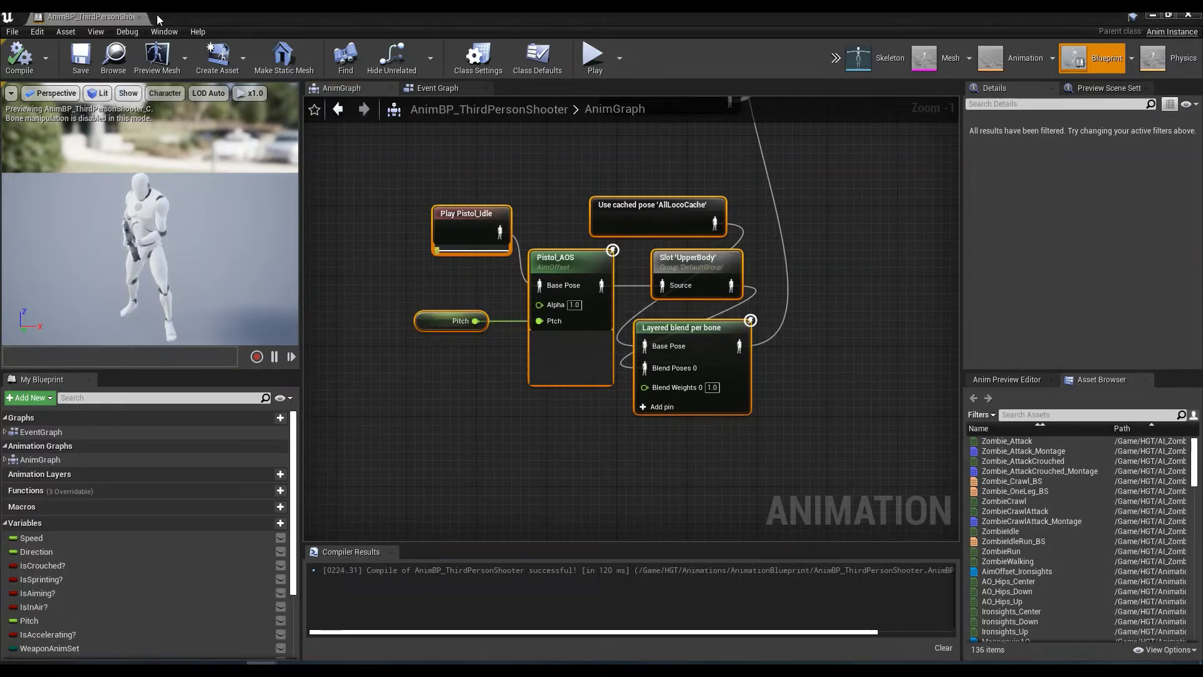
- Return to the ZombieTUtorials main editor and go up to the root Content folder
click(1155, 15)
click(258, 526)
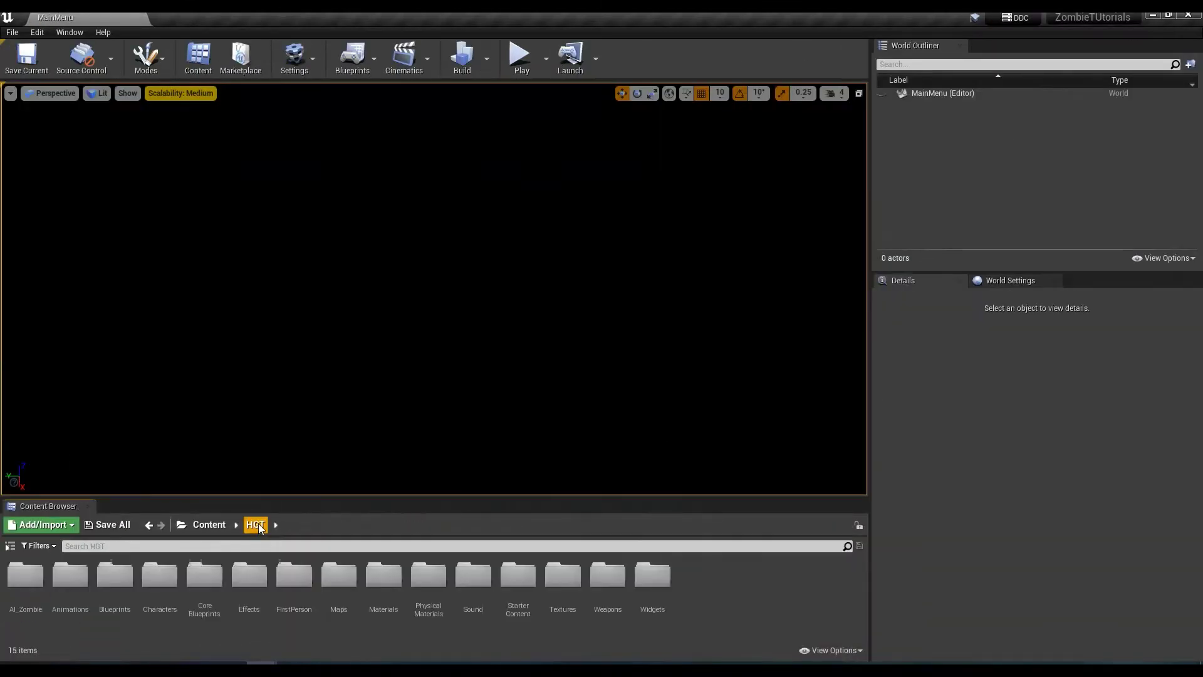
click(209, 525)
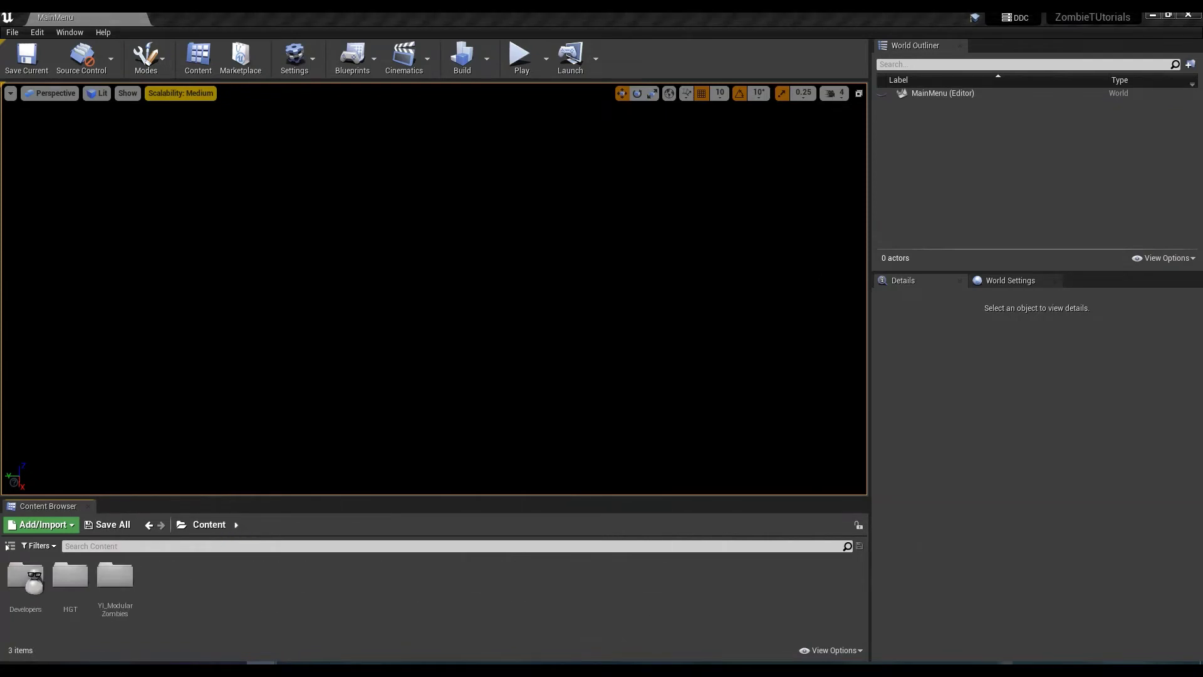
- Switch to the Epic Games Launcher and search the Unreal Engine Library's vault for "wea"
click(1005, 663)
click(981, 623)
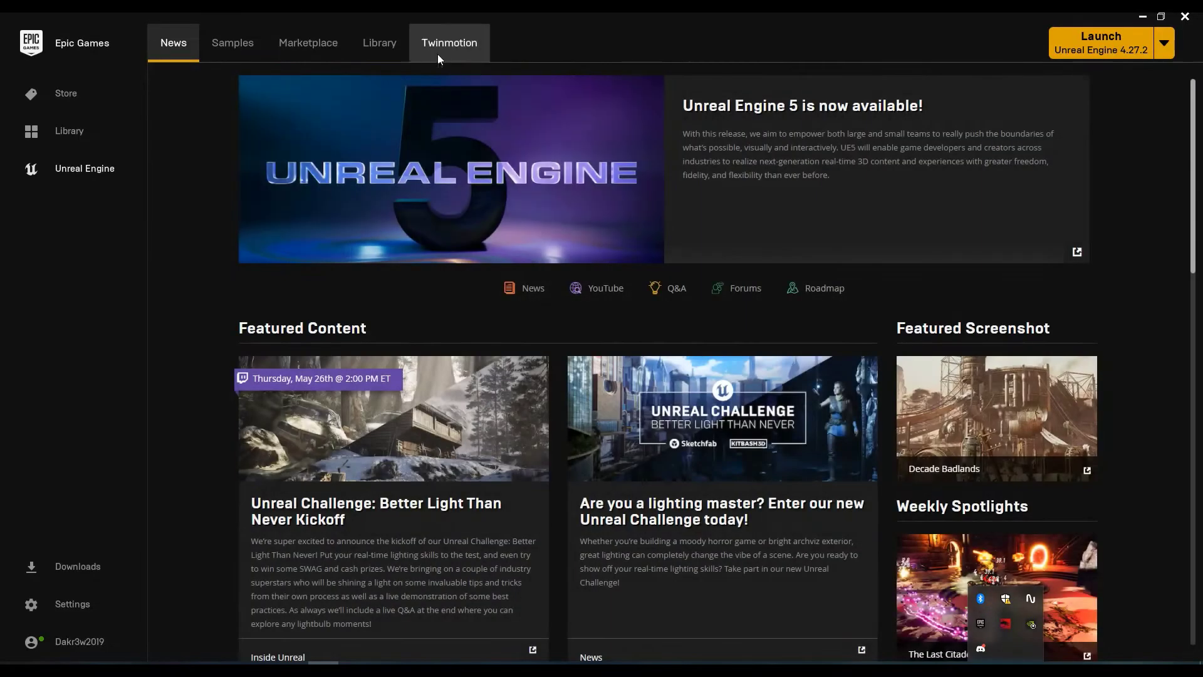
click(379, 43)
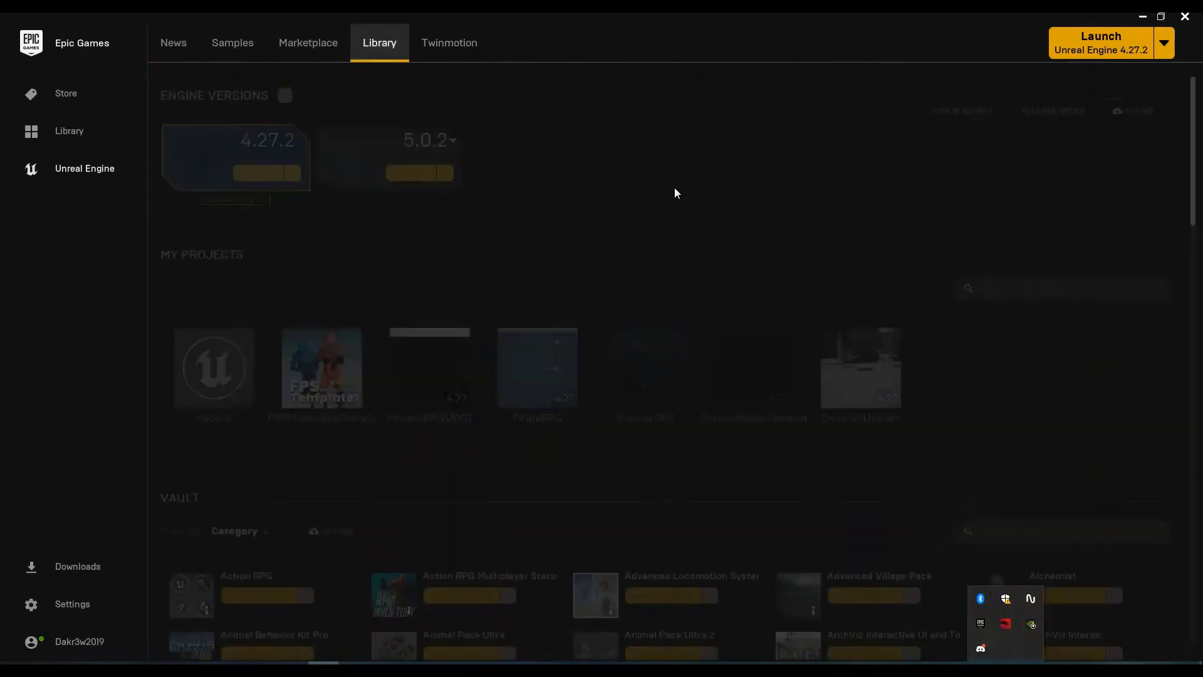
click(1005, 529)
text(wea)
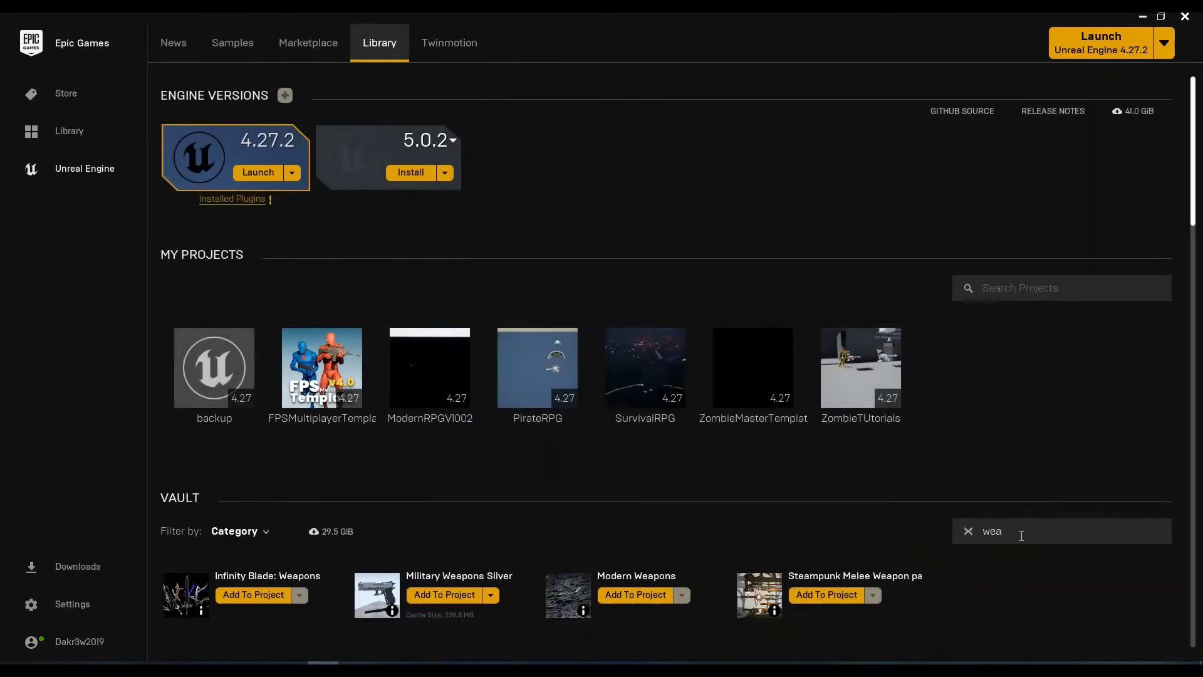
- Add the Military Weapons Silver asset pack to the ZombieTUtorials project
click(444, 596)
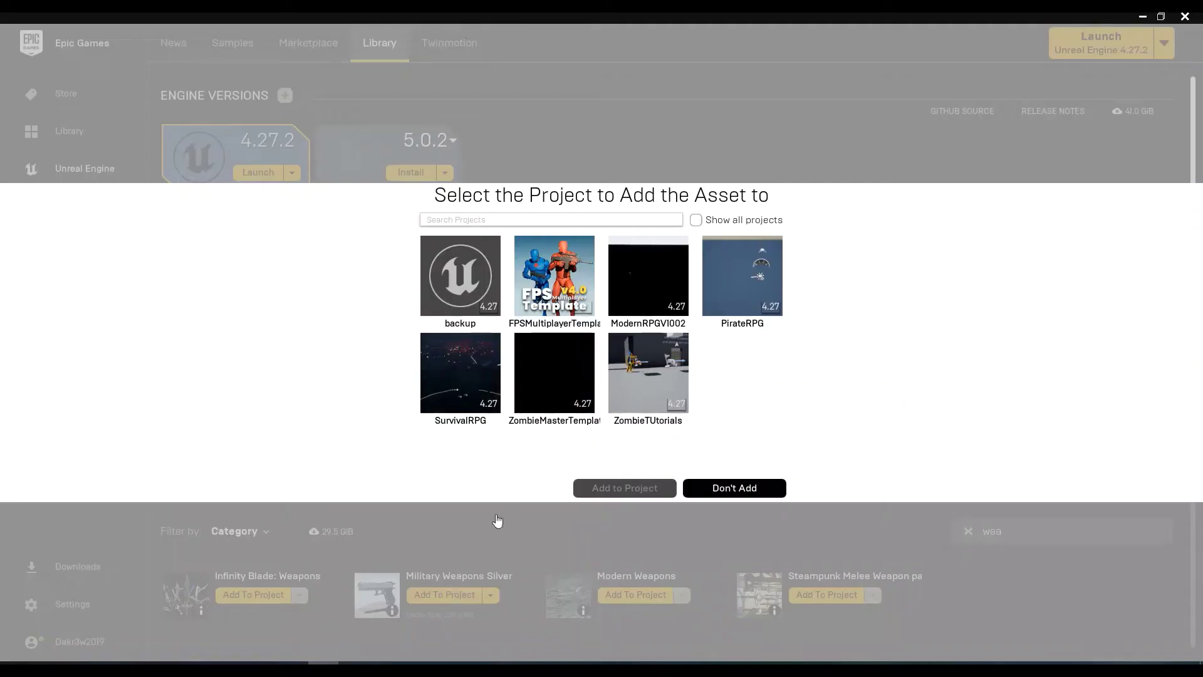
click(651, 376)
click(625, 486)
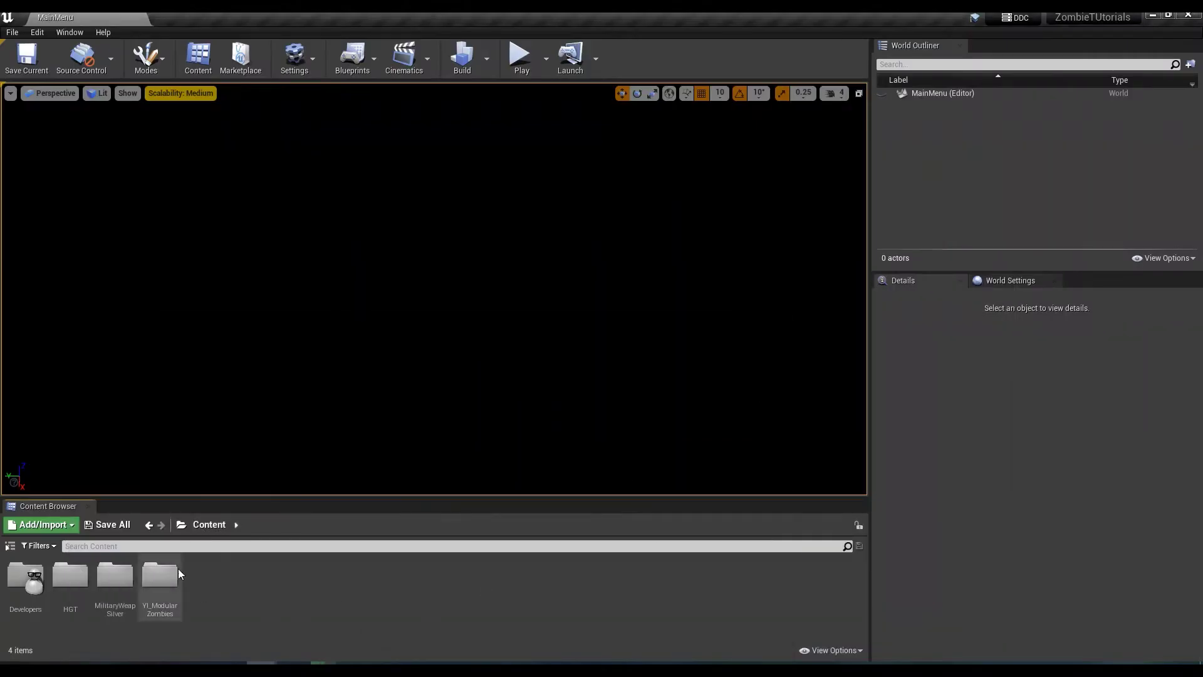
- Look inside the new MilitaryWeapSilver folder in the project and return to the Content folder
click(186, 525)
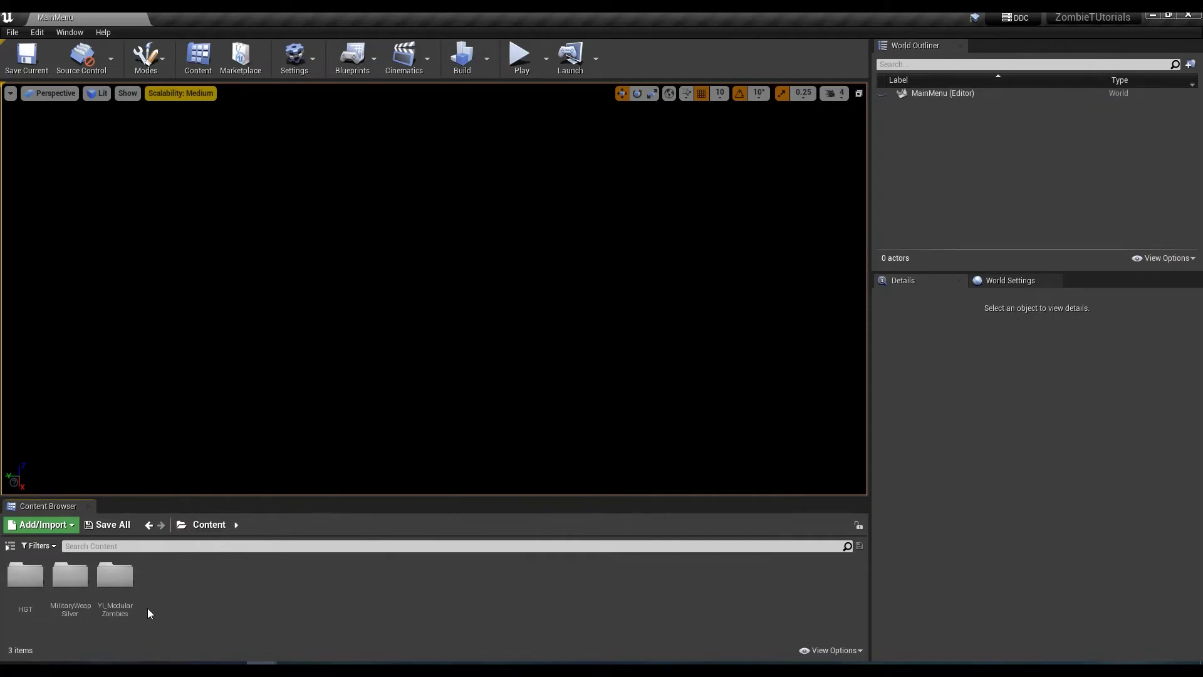
double_click(72, 595)
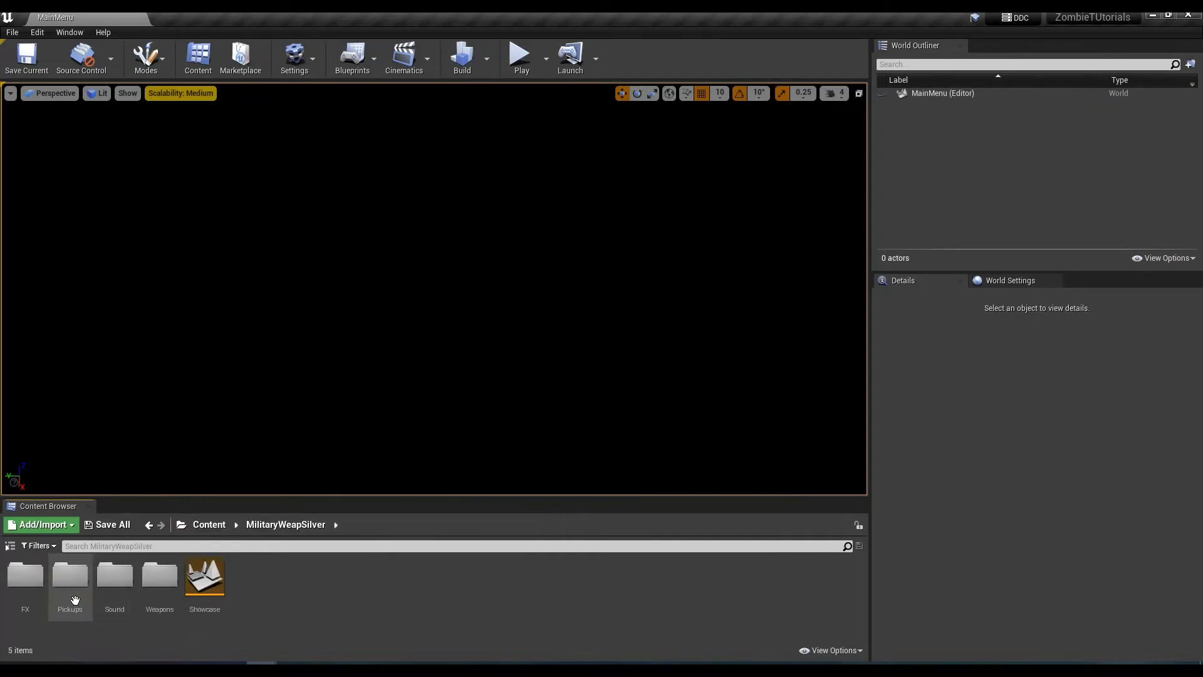
click(206, 526)
- Open the WeaponInfoTable data table from the HGT/Weapons folder
click(26, 592)
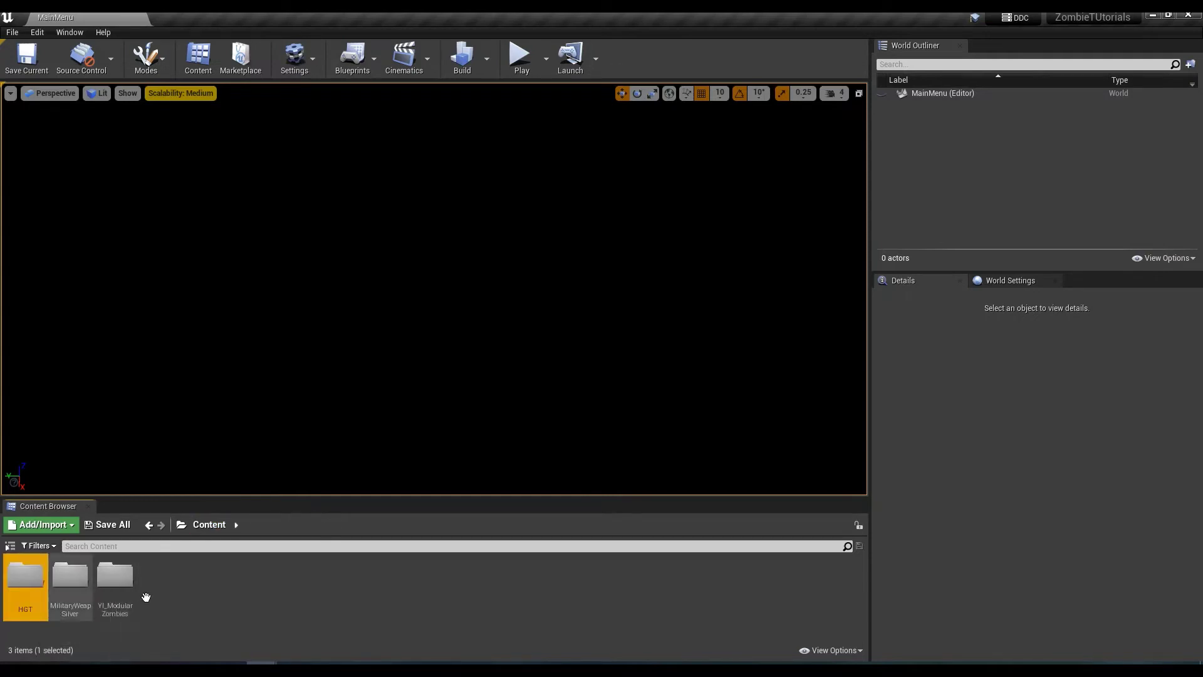
double_click(28, 594)
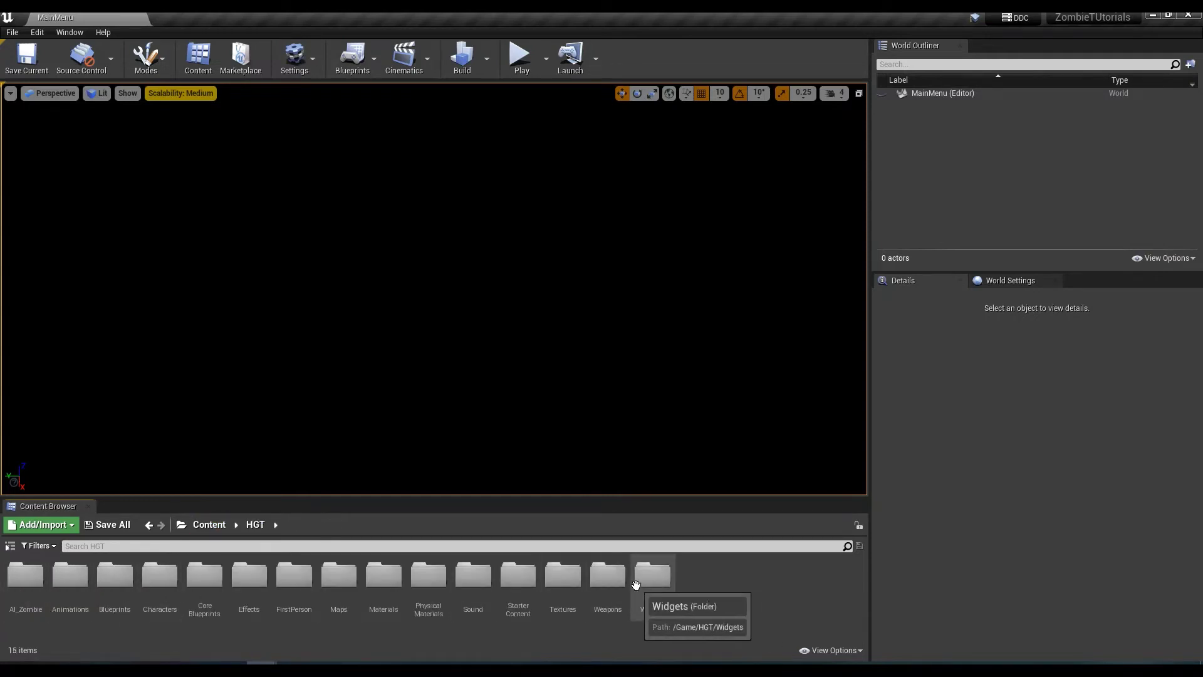
click(607, 575)
double_click(607, 574)
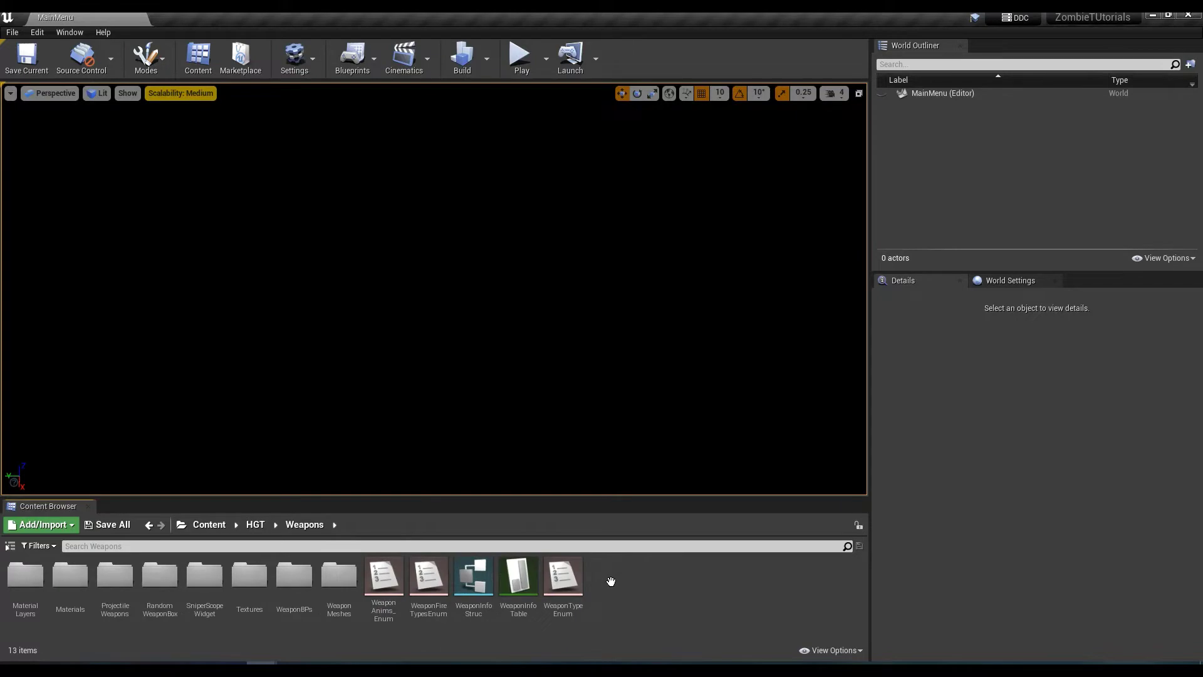
click(518, 577)
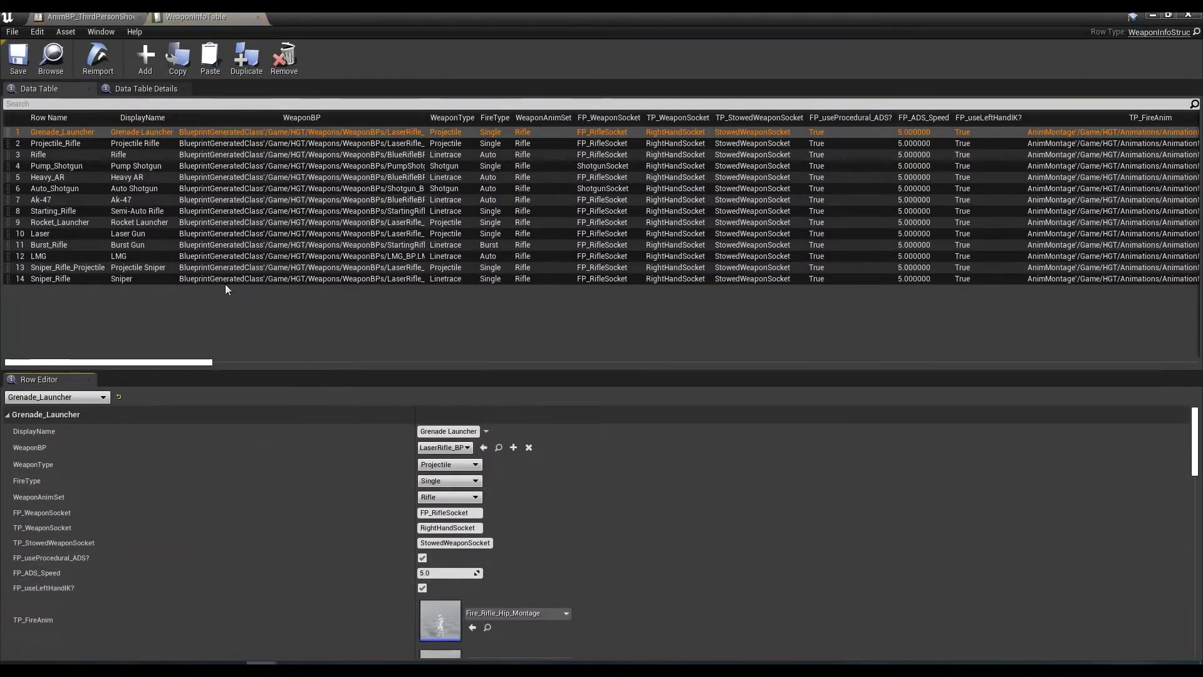
- Locate the Starting_Rifle row's weapon blueprint, StartingRifle_BP, and open it in the full Blueprint Editor
click(67, 210)
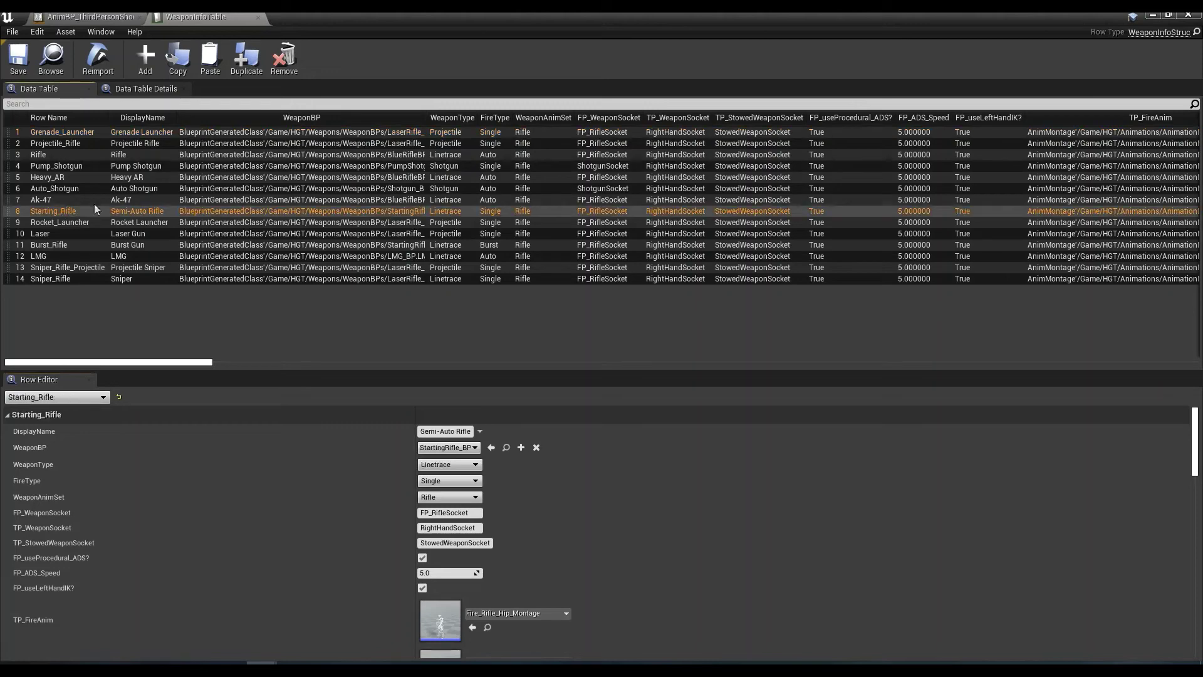
click(506, 448)
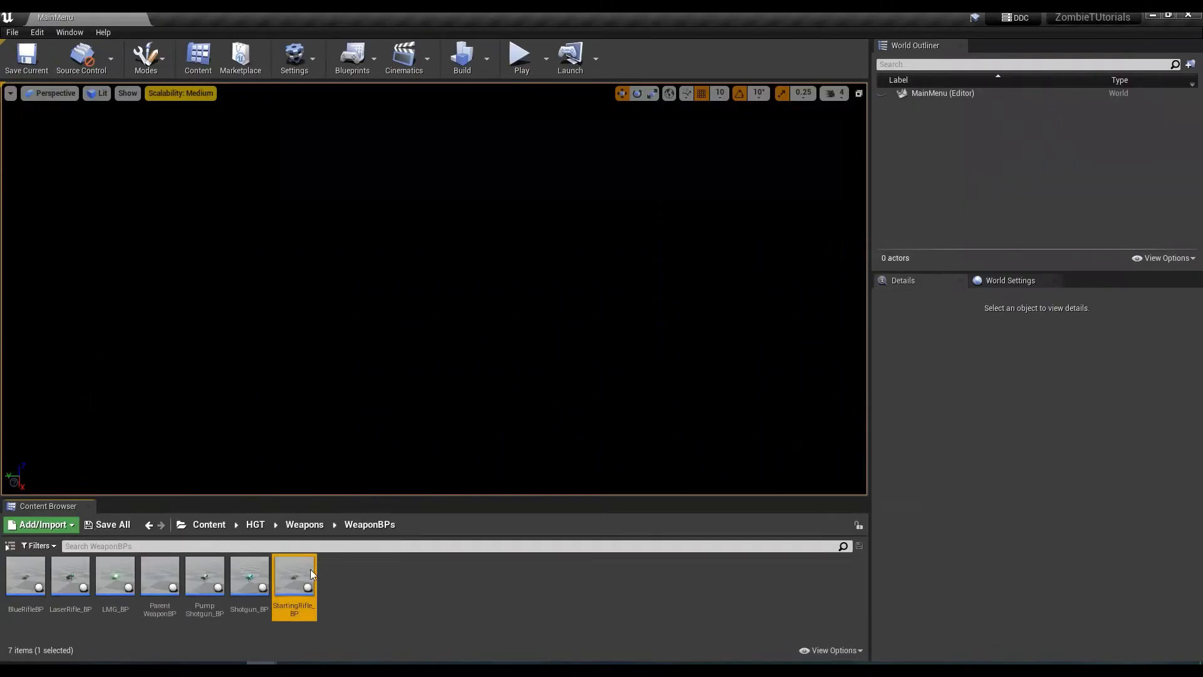
double_click(297, 575)
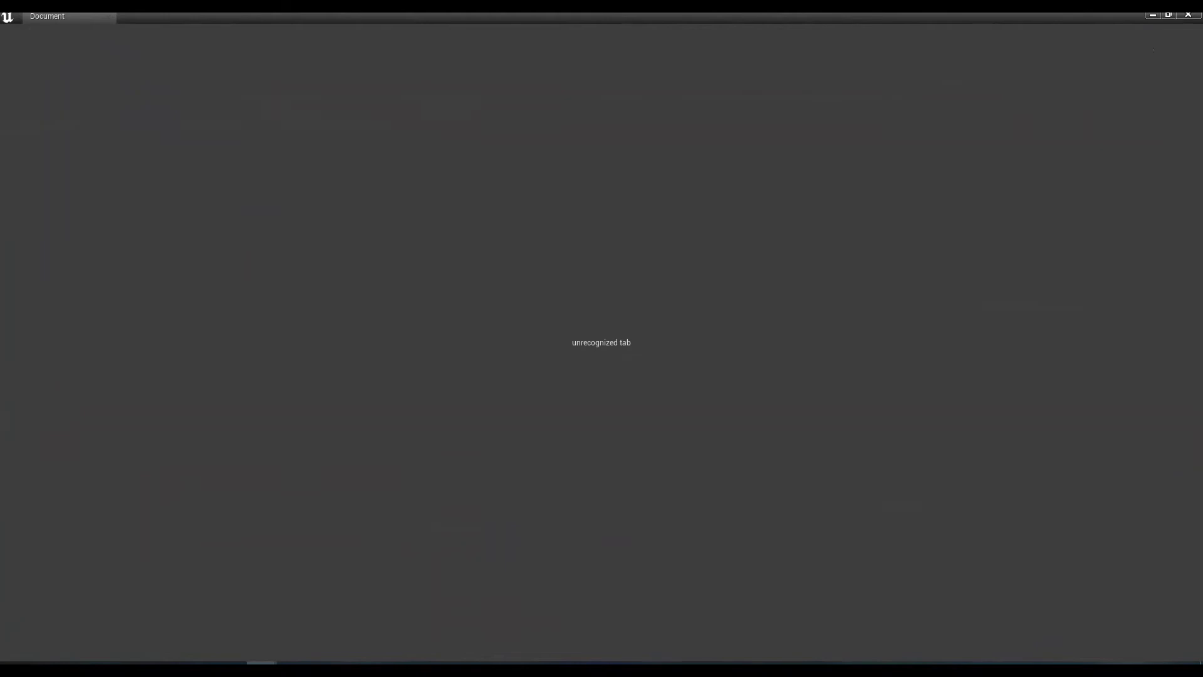
click(1190, 18)
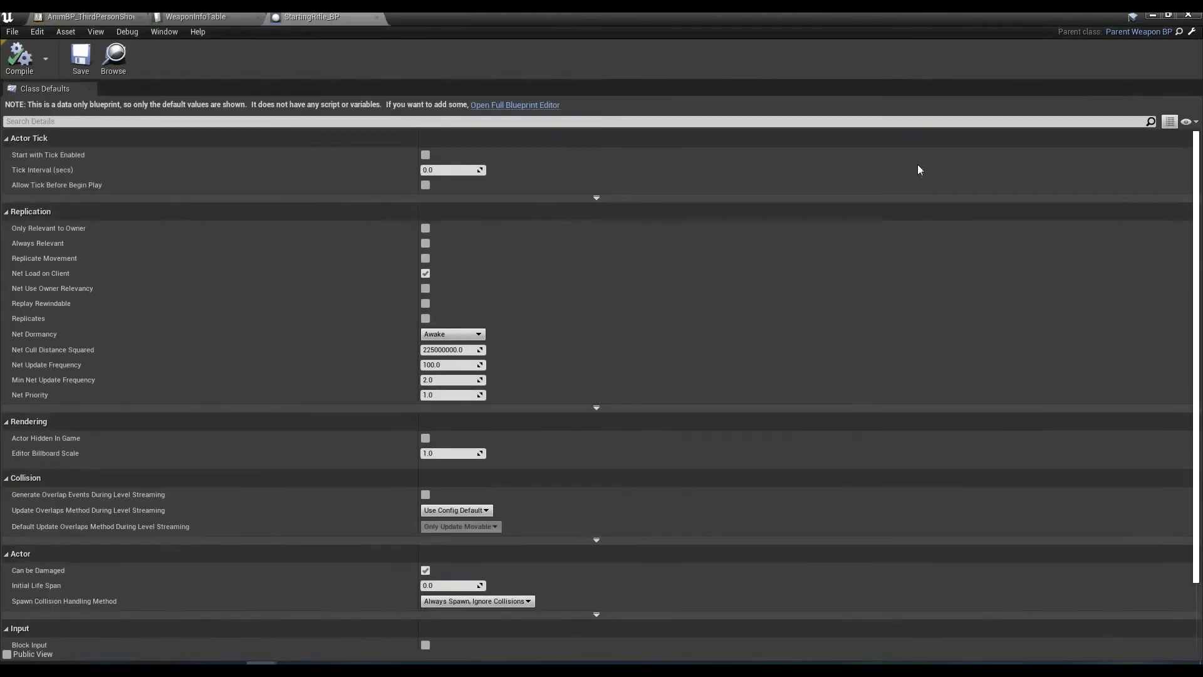
click(516, 108)
- Set the skeletal mesh of the TP_Mesh component in StartingRifle_BP to Pistols_A
click(112, 110)
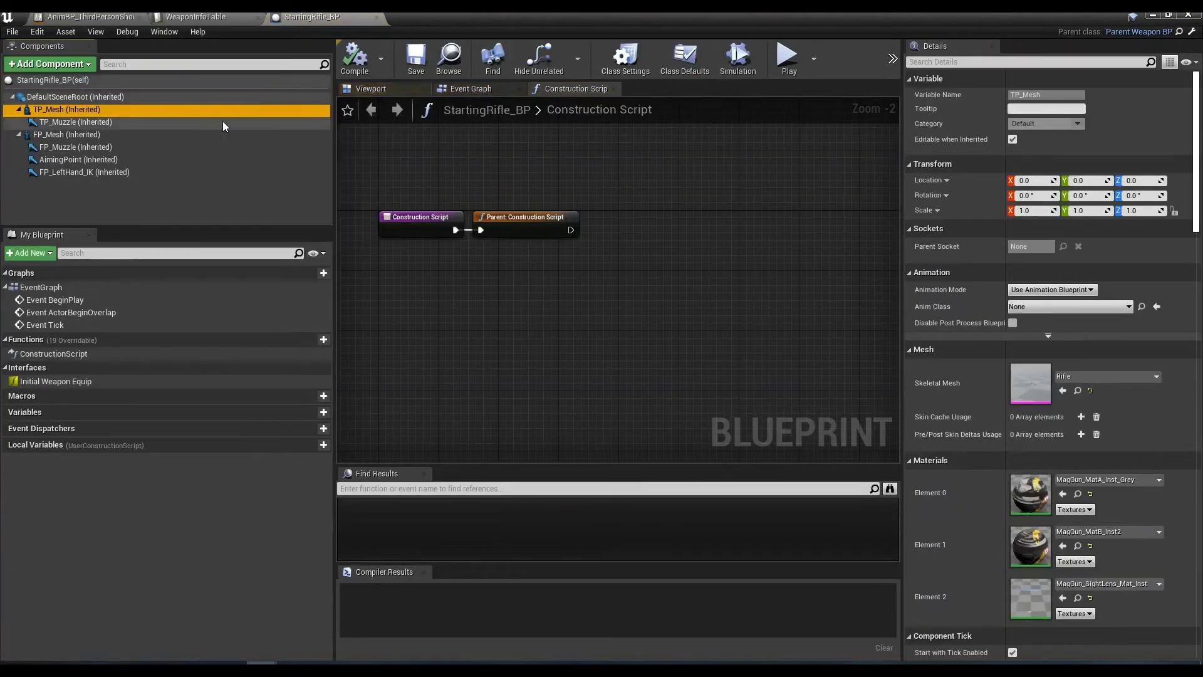
click(350, 94)
click(1104, 375)
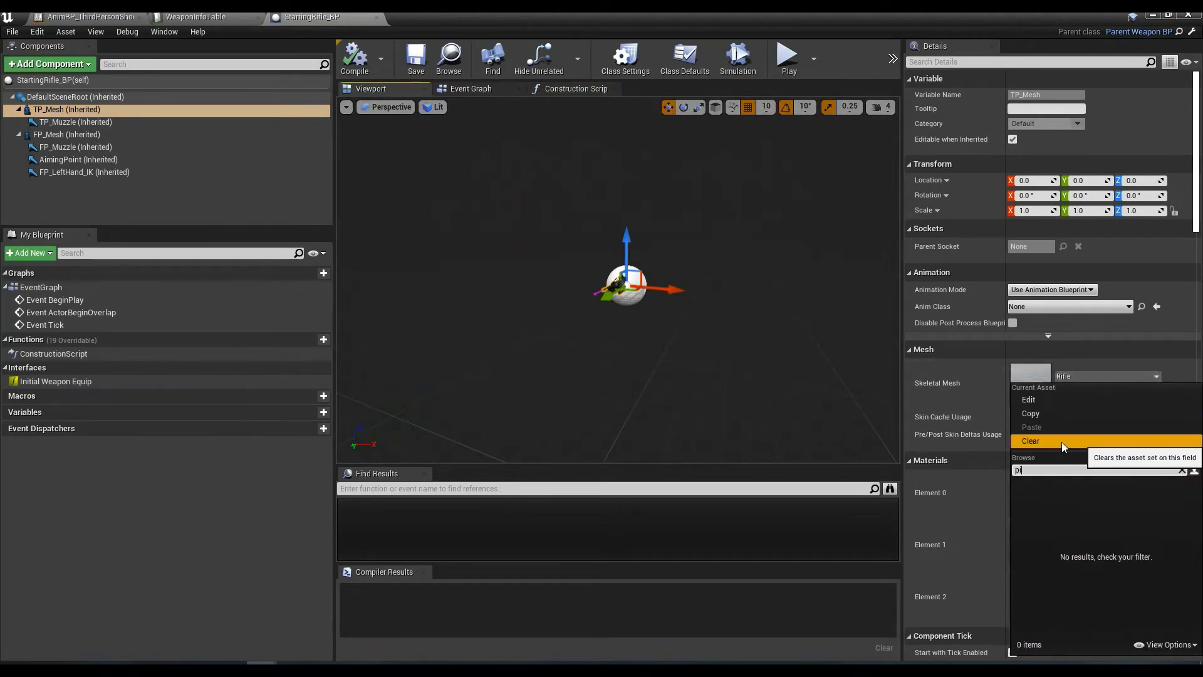
click(1043, 509)
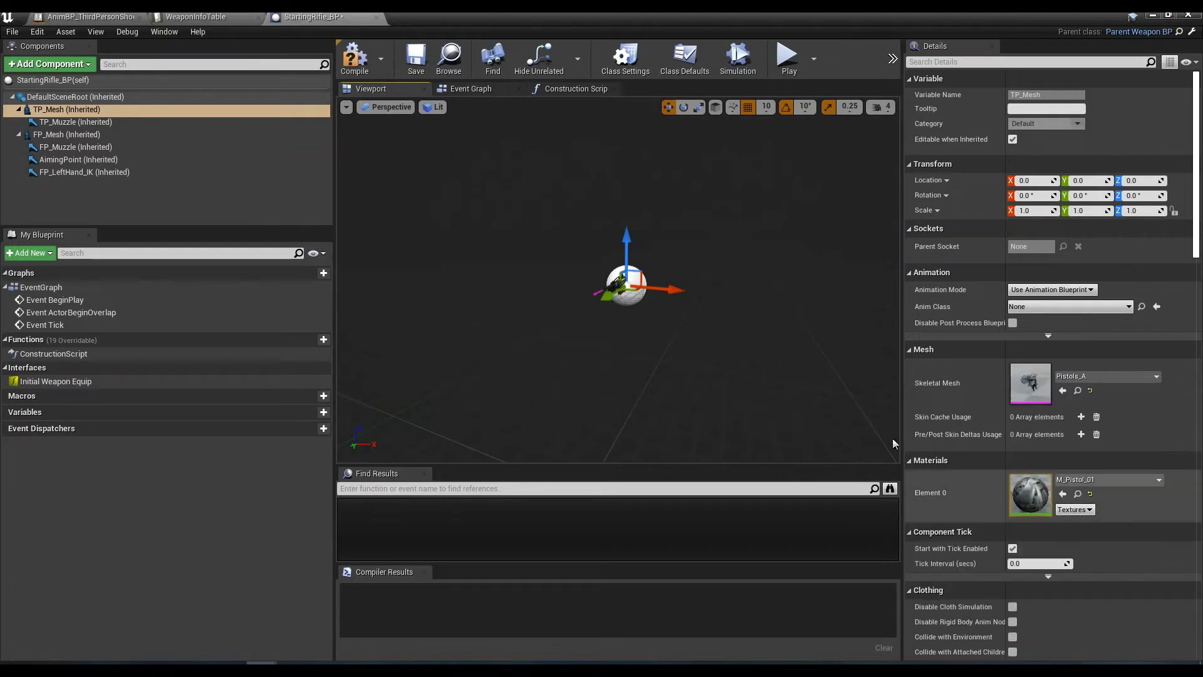
- Set the FP_Mesh component's skeletal mesh to Pistols_A, and compile and close StartingRifle_BP
click(65, 134)
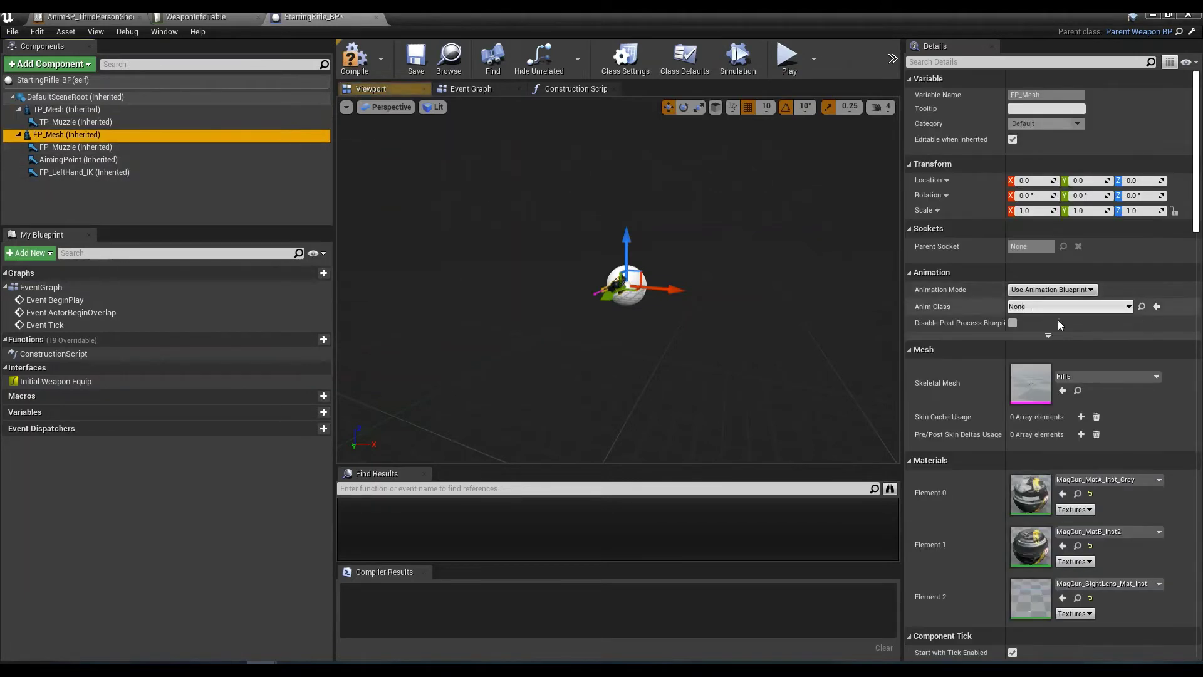
click(1081, 378)
text(pistol)
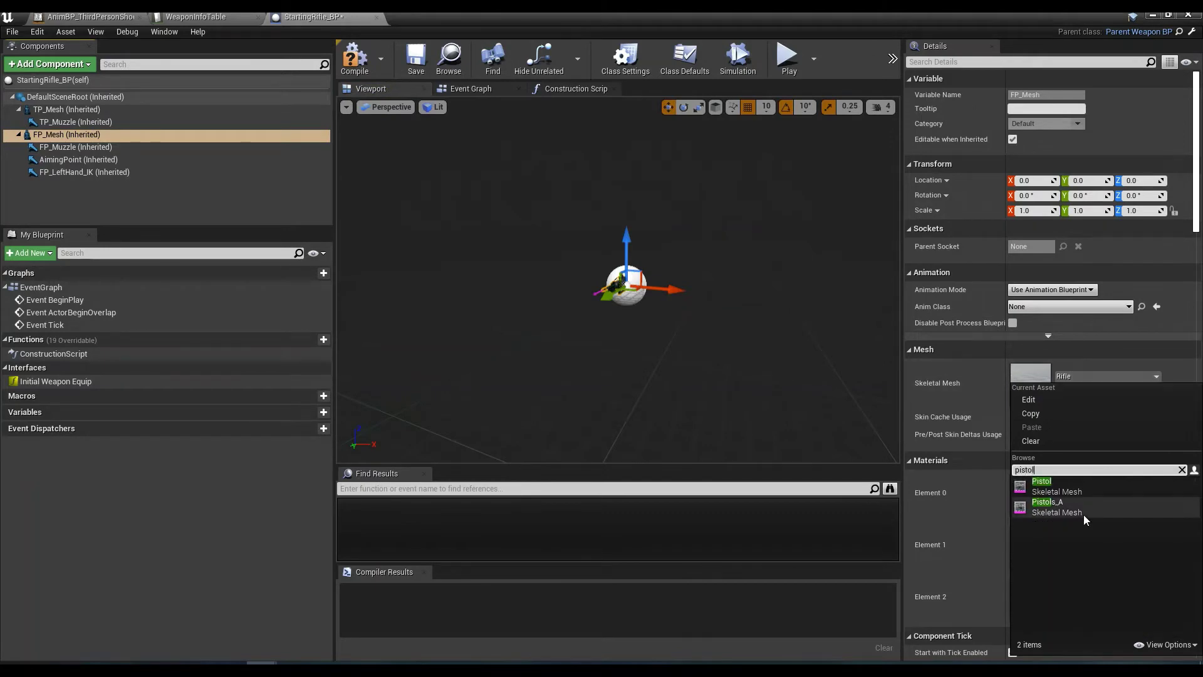
click(1083, 515)
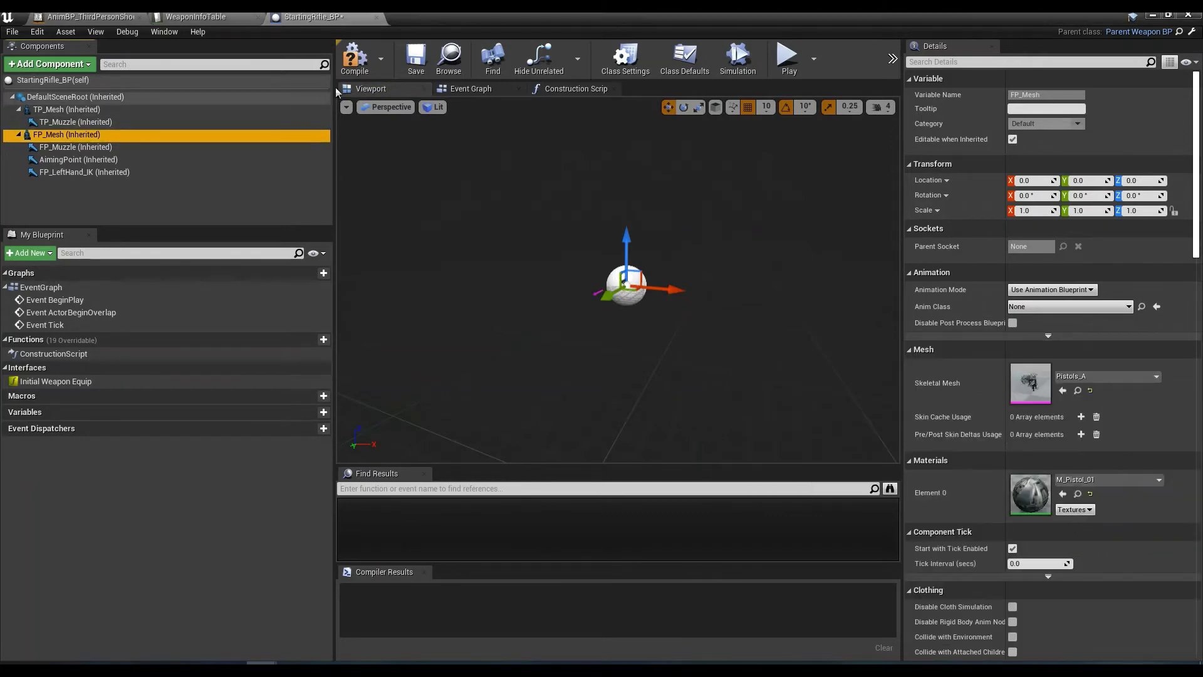
click(354, 58)
click(375, 18)
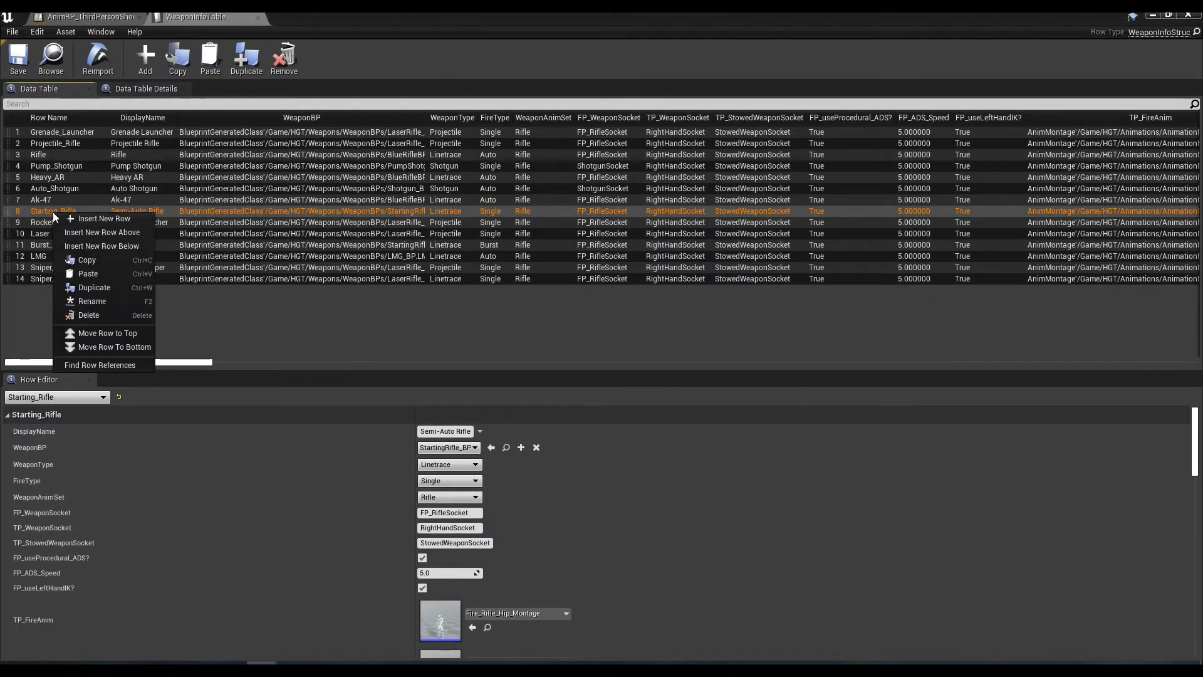
- Duplicate the Starting_Rifle row in WeaponInfoTable and rename the copy Deagle
click(94, 288)
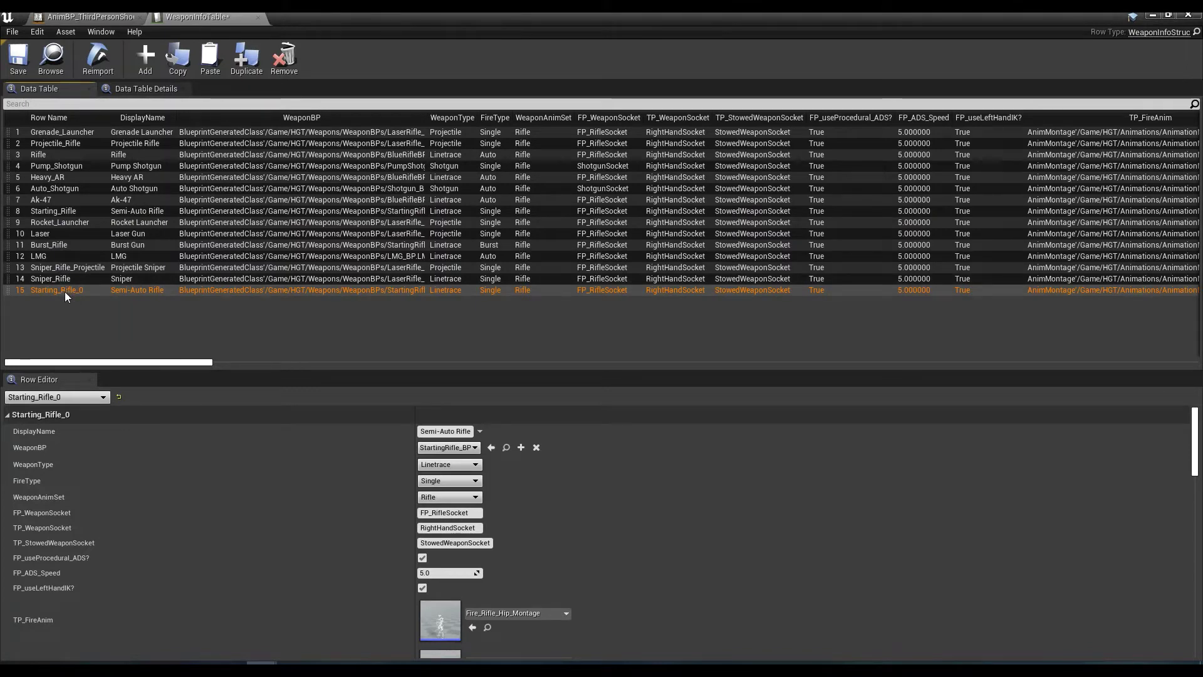
right_click(62, 290)
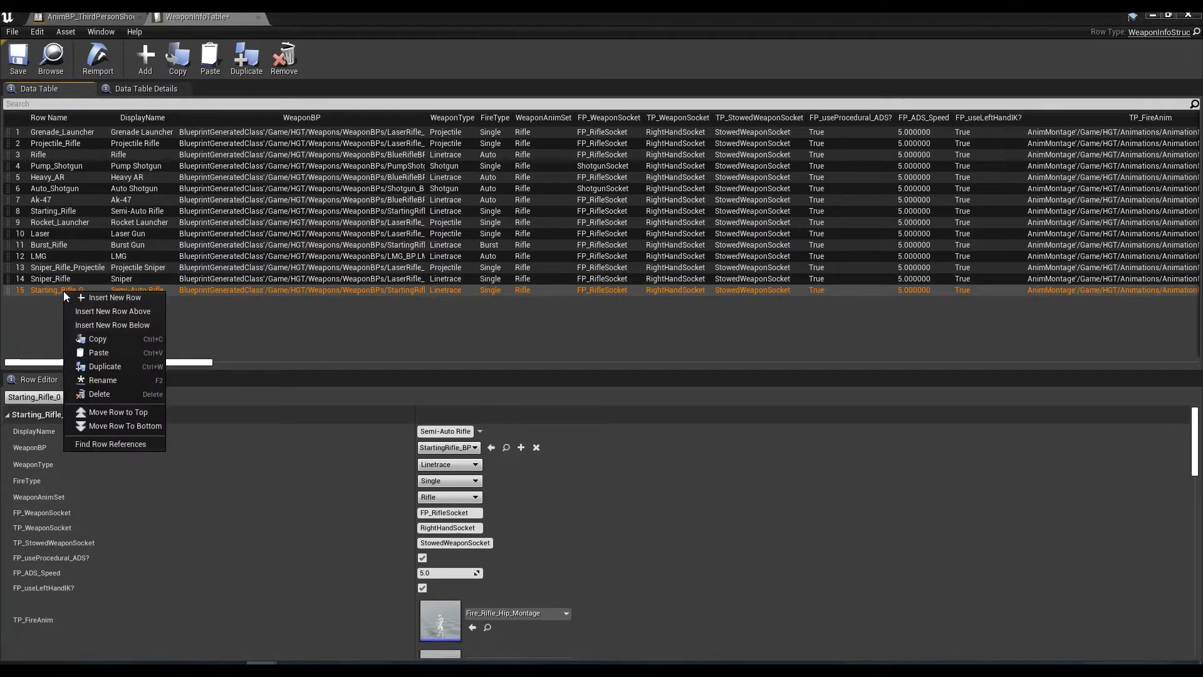
click(114, 378)
text(Deagle)
key(Return)
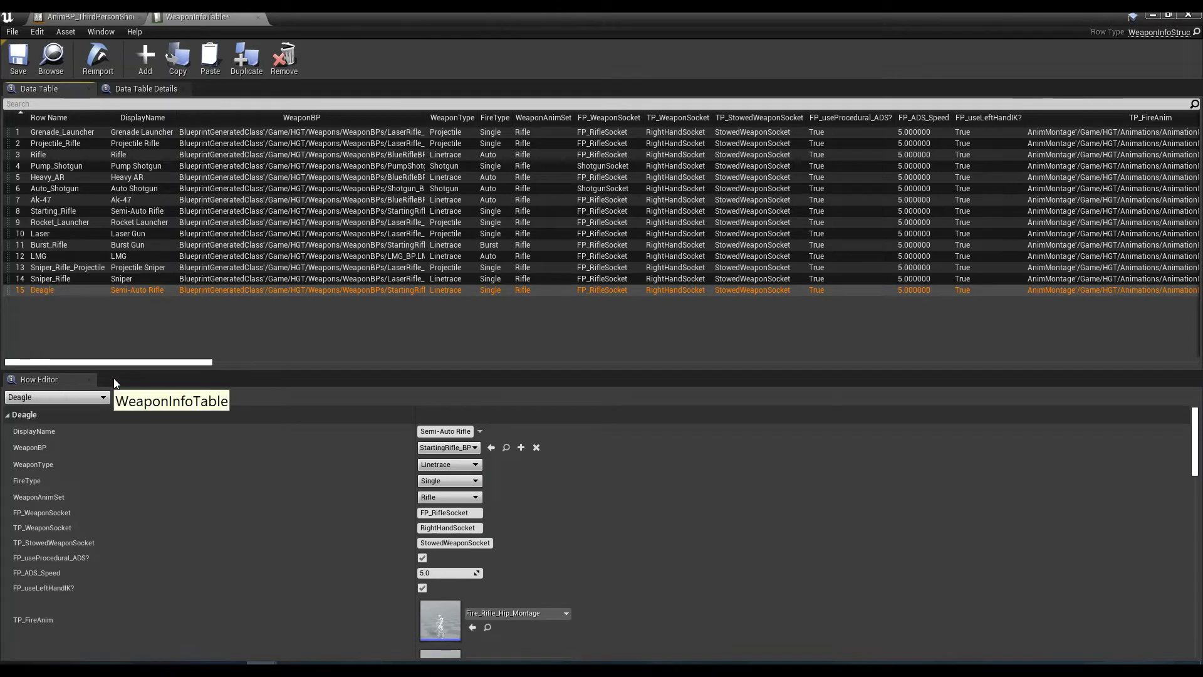
- Set the Deagle row's DisplayName to Deagle and its WeaponAnimSet to Pistol, and save the data table
click(436, 433)
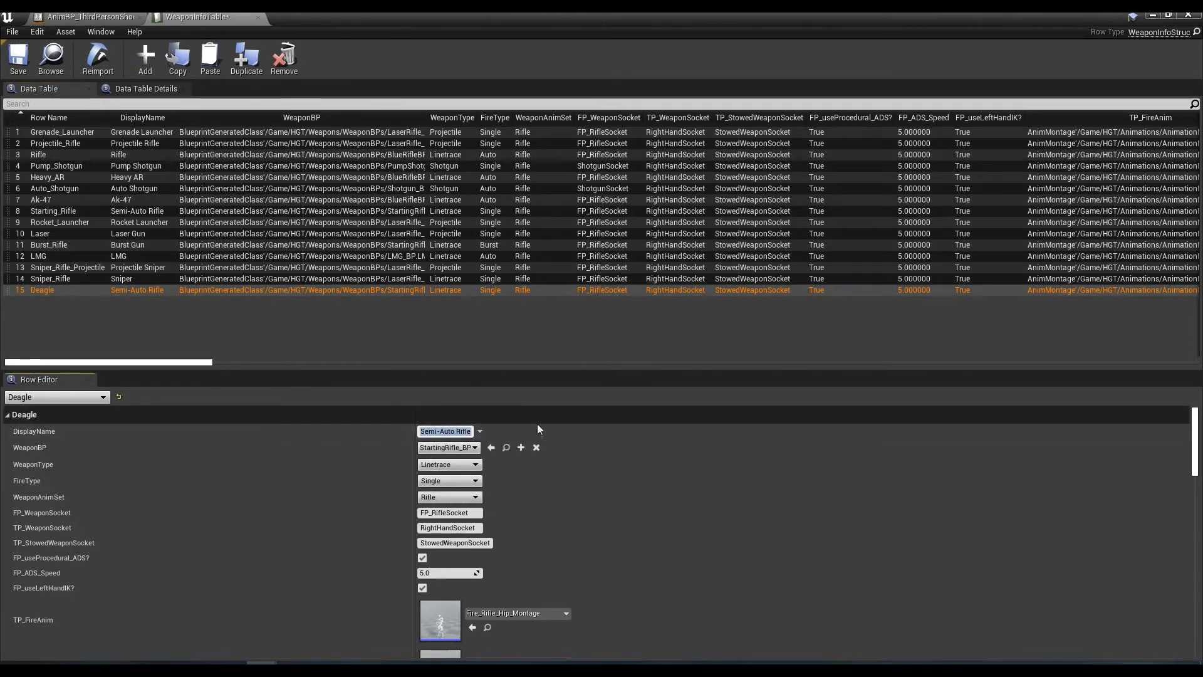
text(Deagle)
key(Return)
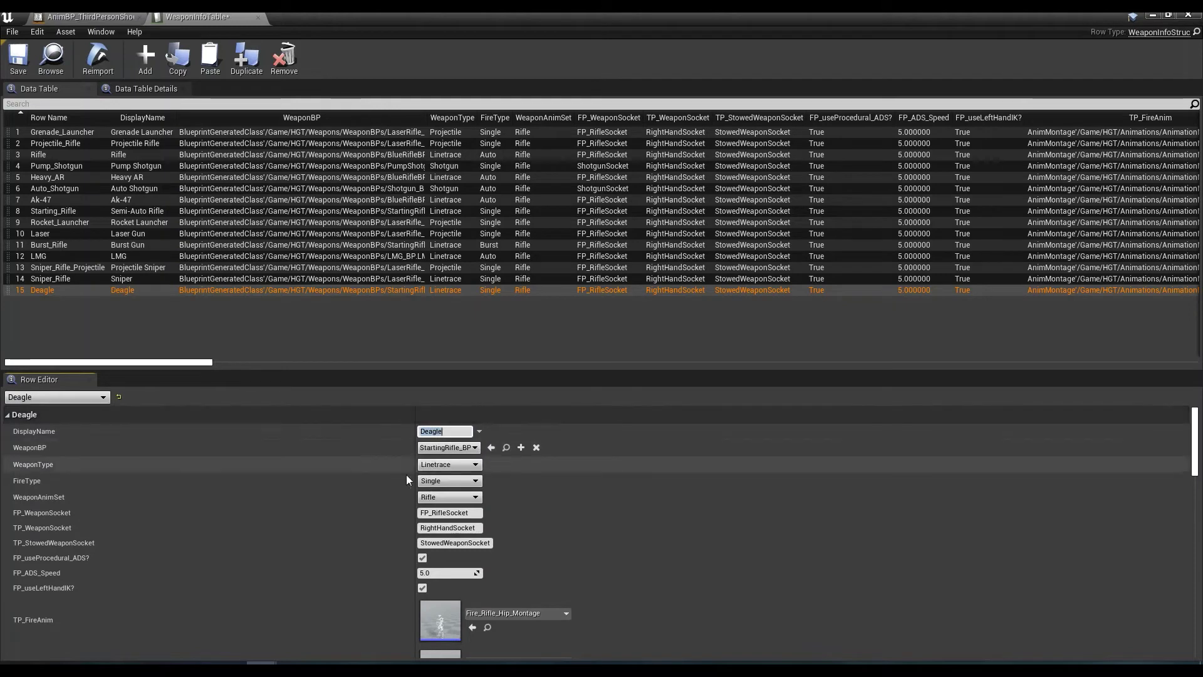
click(40, 500)
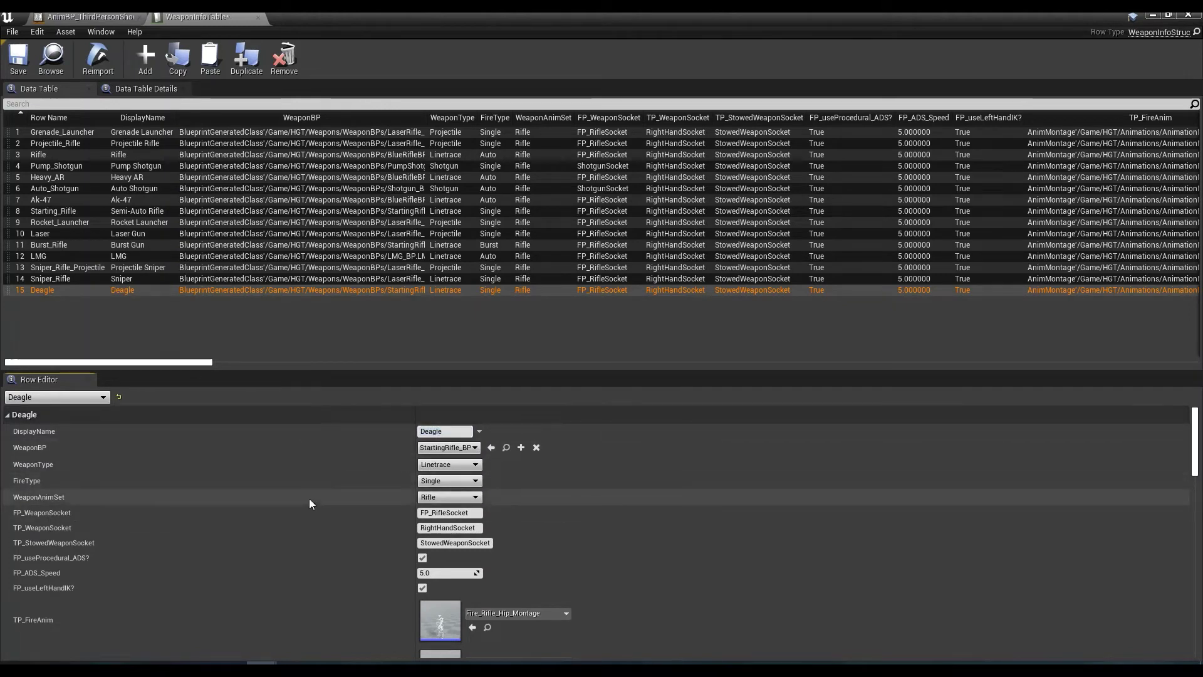
click(438, 515)
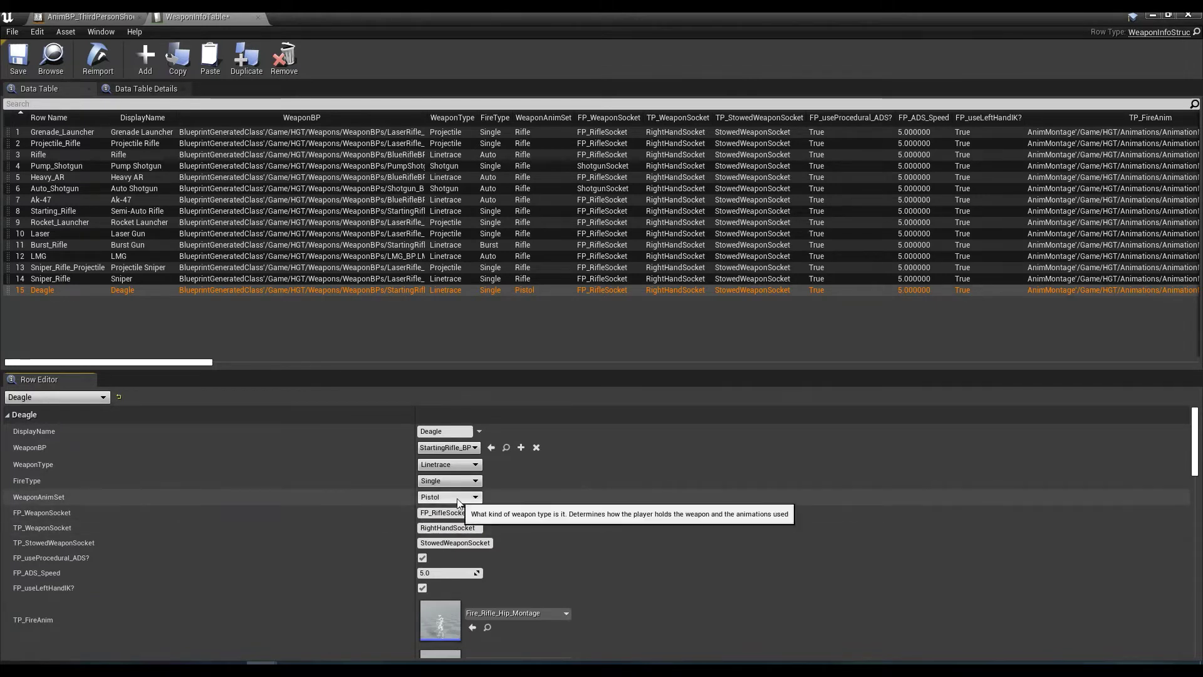
click(17, 61)
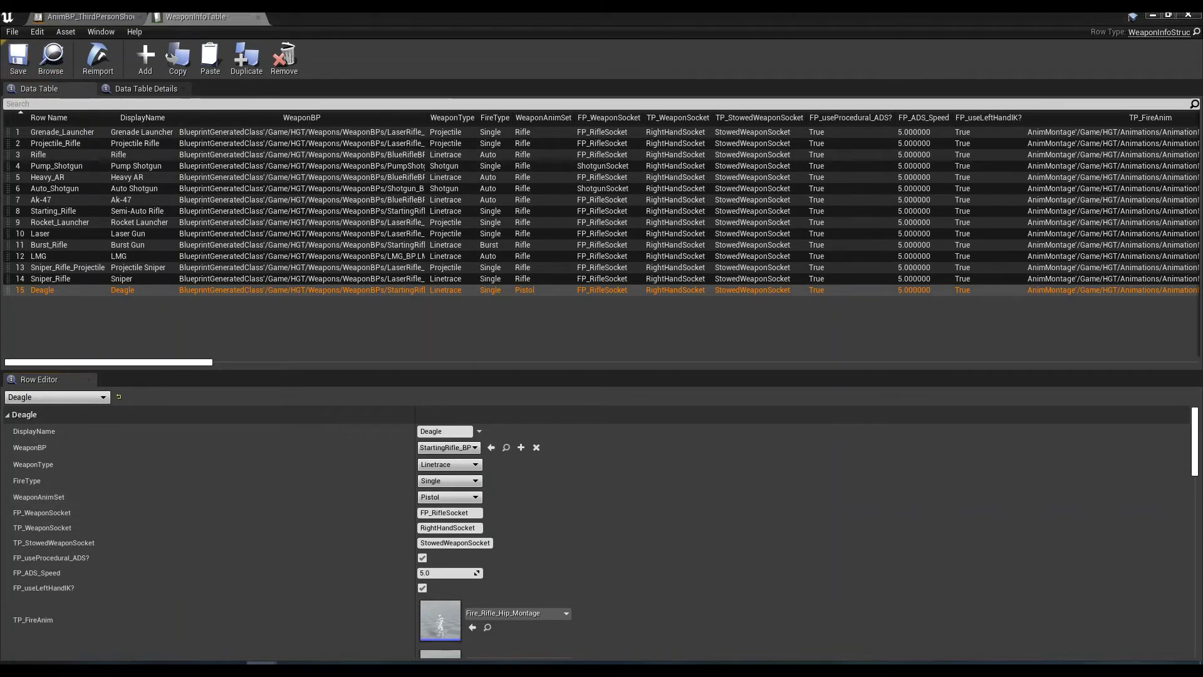
- Return to the main level editor and open the Arena01 map from the HGT/Maps folder
click(1152, 16)
click(256, 524)
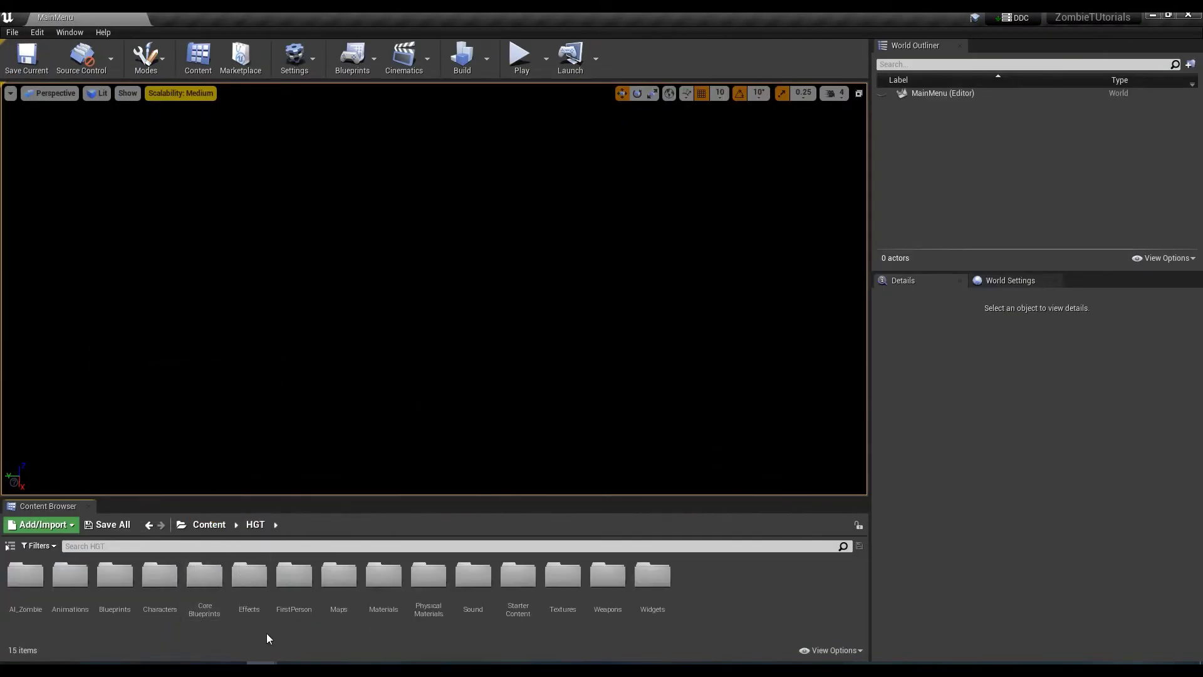
double_click(340, 579)
double_click(31, 589)
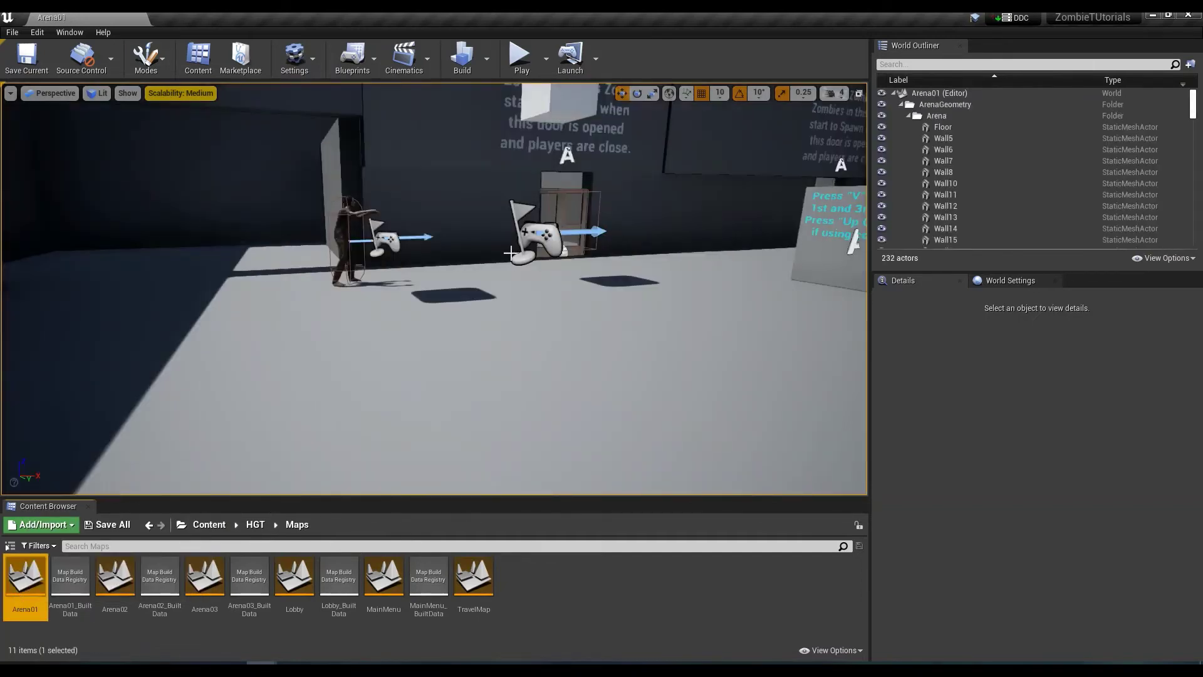
- Delete the Custom_ZombieM02 actor standing in the Arena01 level
right_drag(511, 253, 414, 244)
click(415, 243)
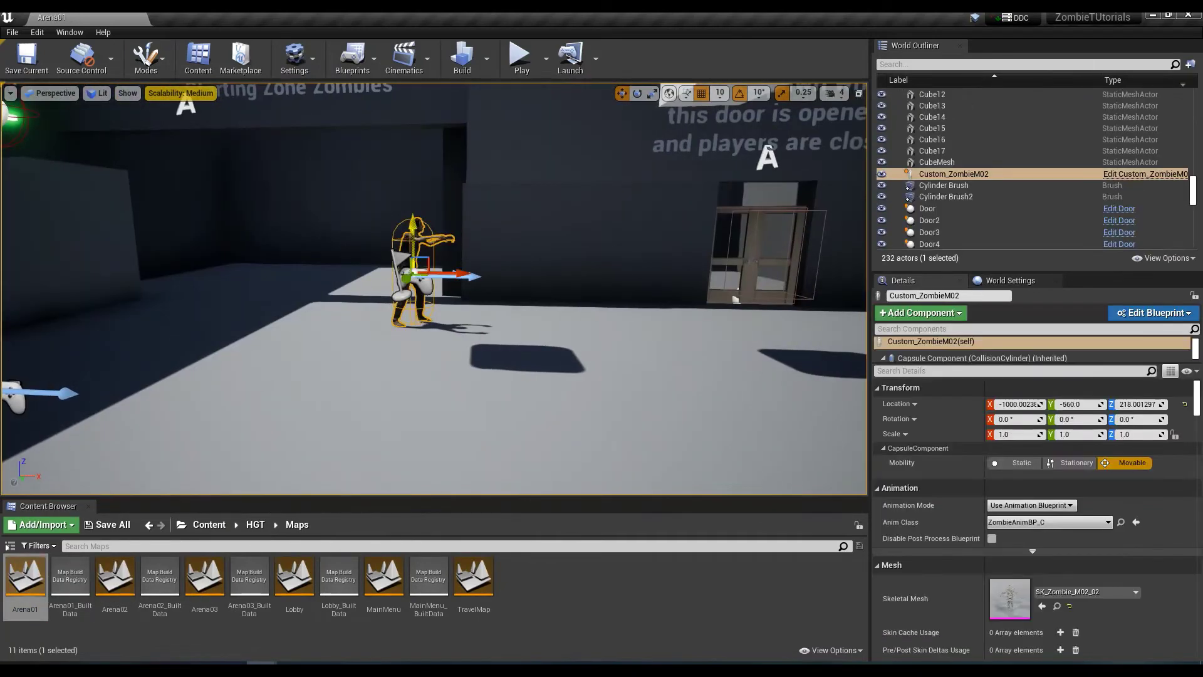
key(Delete)
- Set WallWeapon2's Weapon Row Name to Deagle and its Weapon World Mesh to Pistols_A
right_drag(736, 300, 789, 363)
click(443, 294)
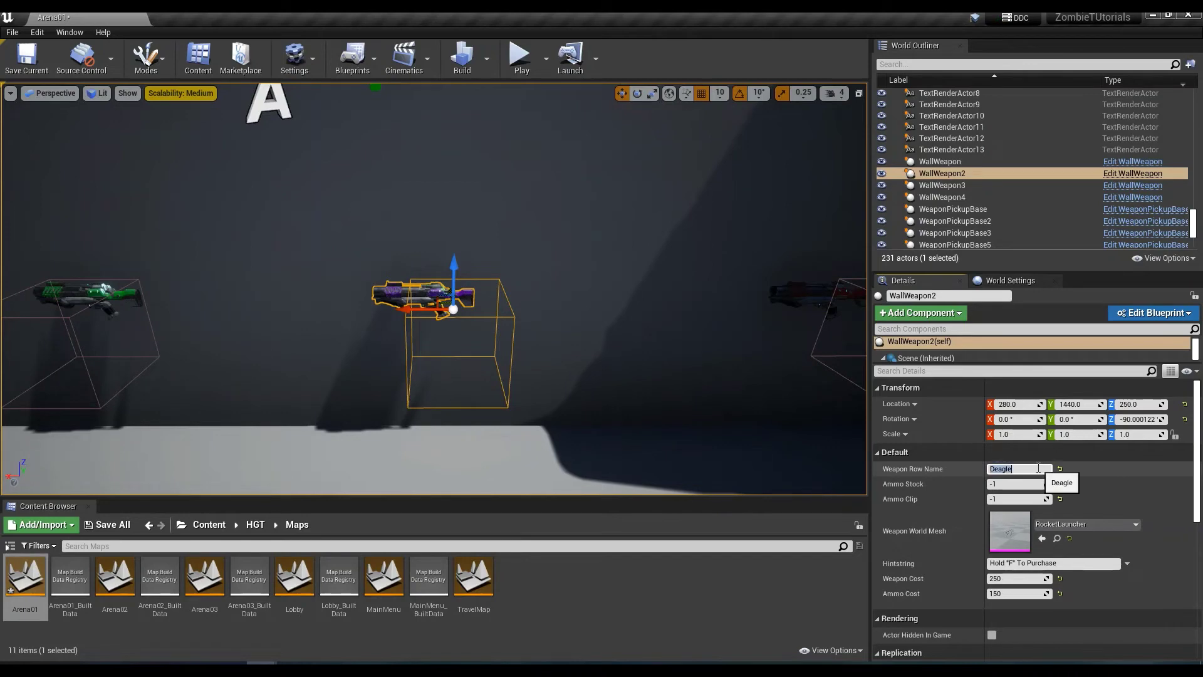
click(1068, 525)
text(dea)
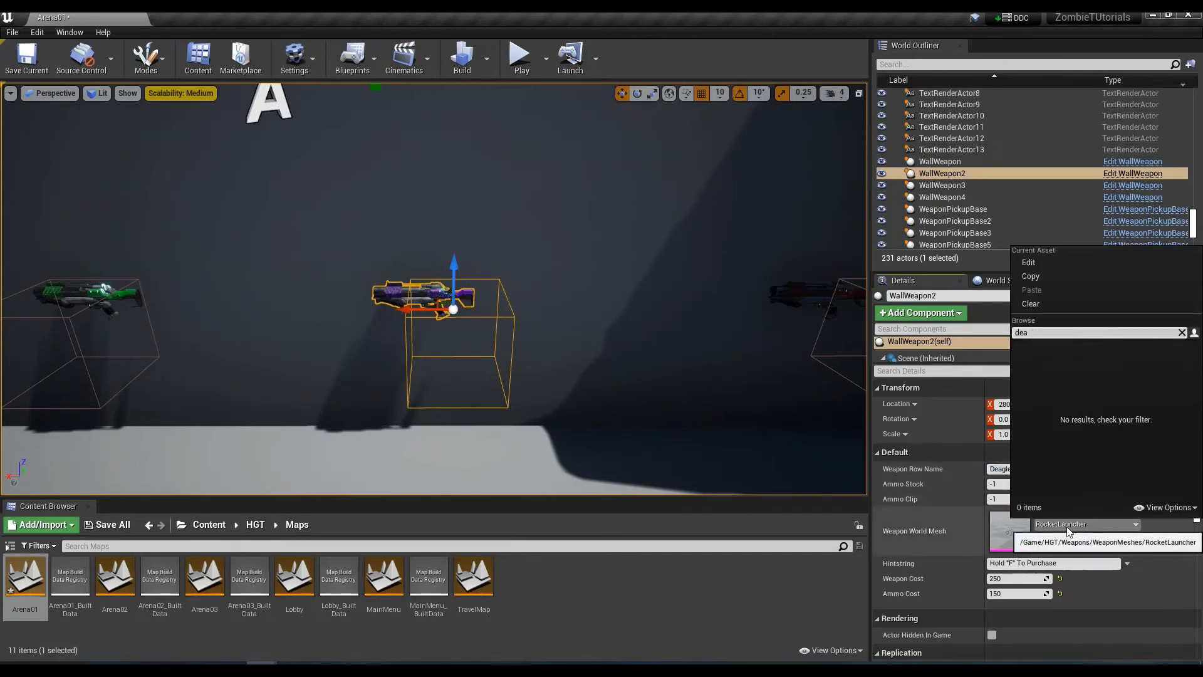
key(BackSpace)
text(pis)
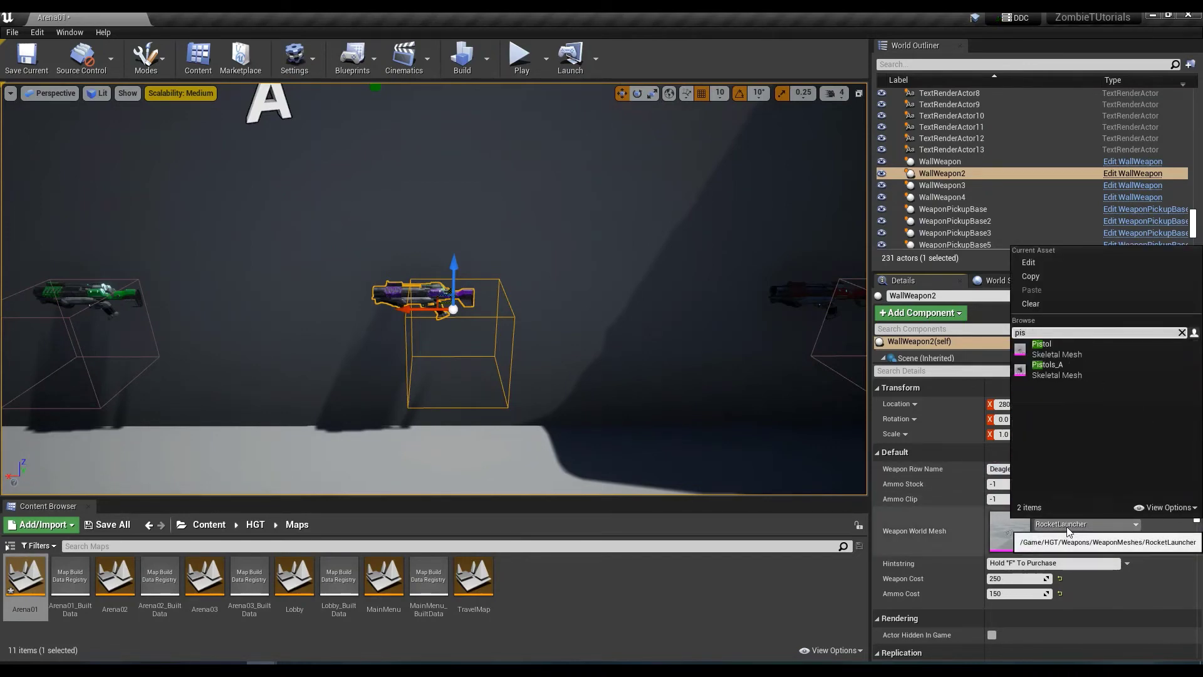
click(1092, 373)
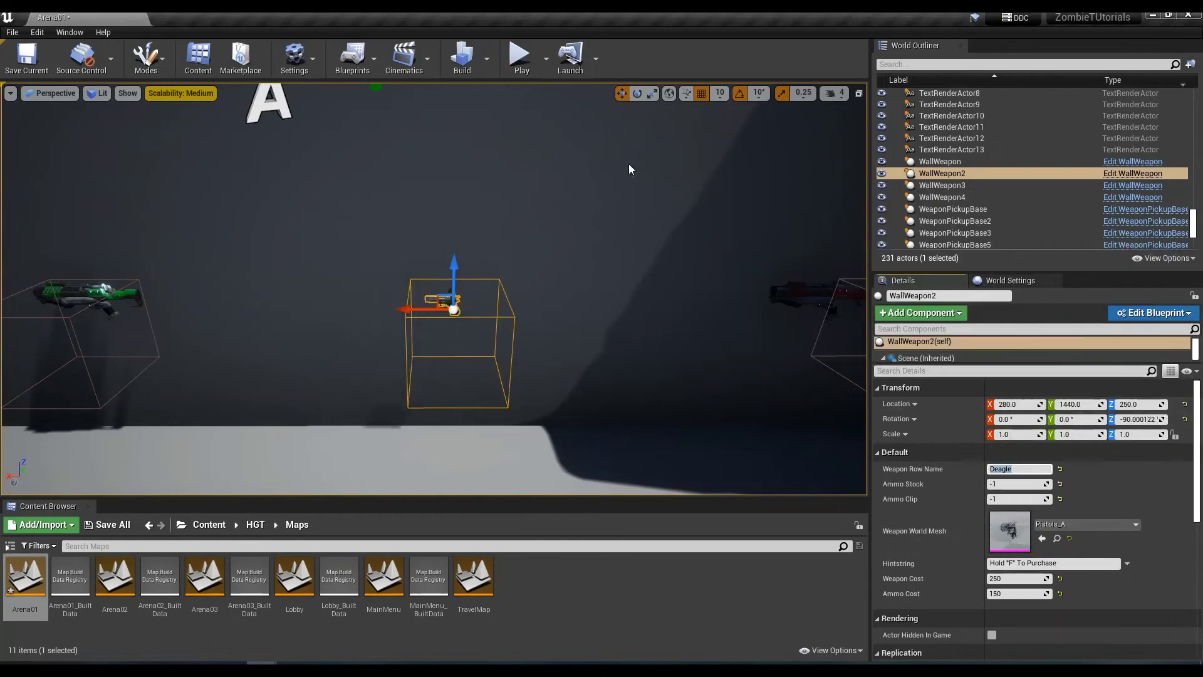
- Play the level in the editor and purchase the Deagle from the weapon wall to check how the character holds it
click(520, 60)
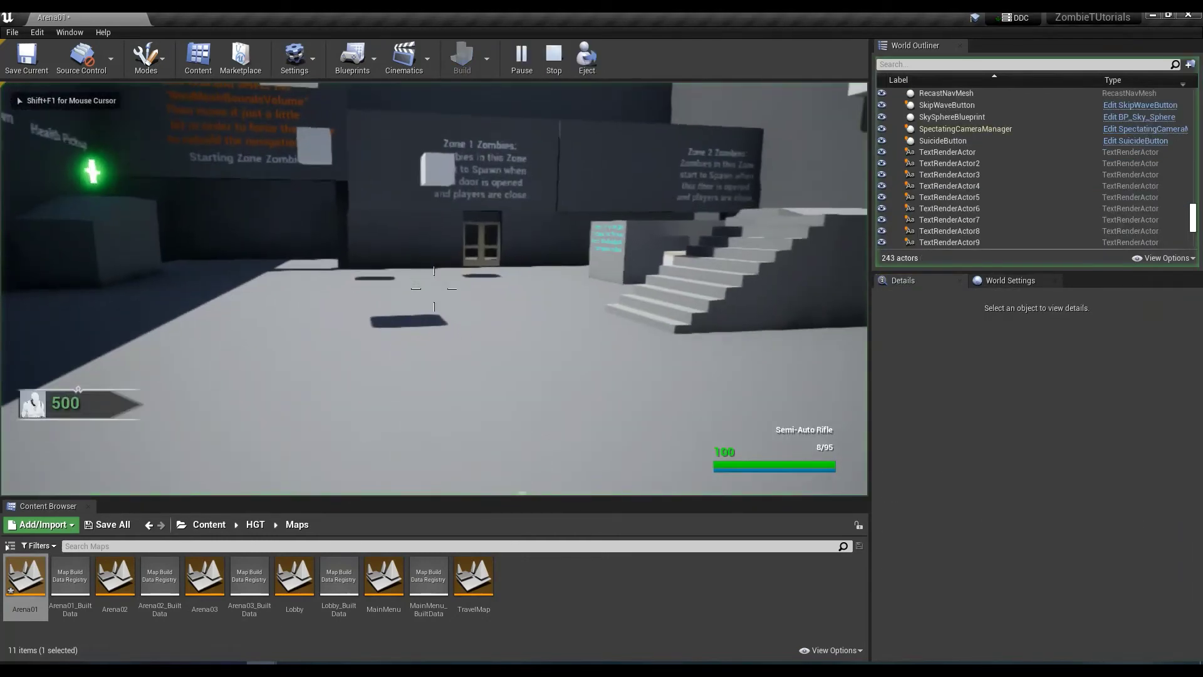
key(w)
key(space)
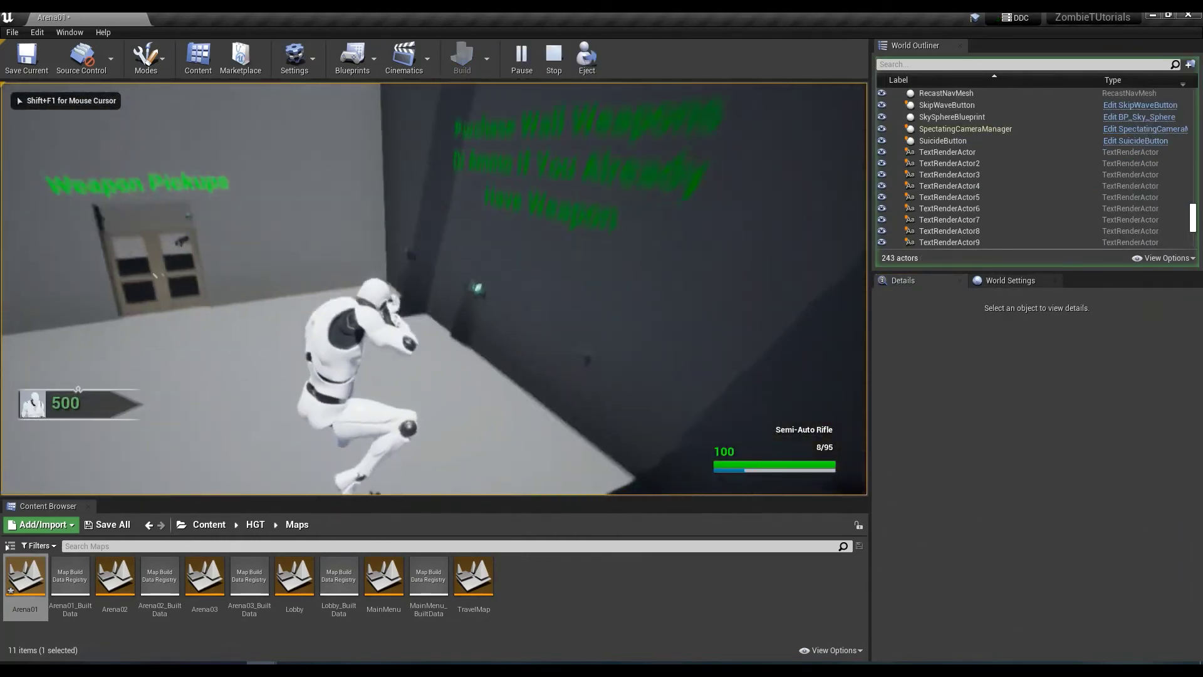
key(e)
key(s)
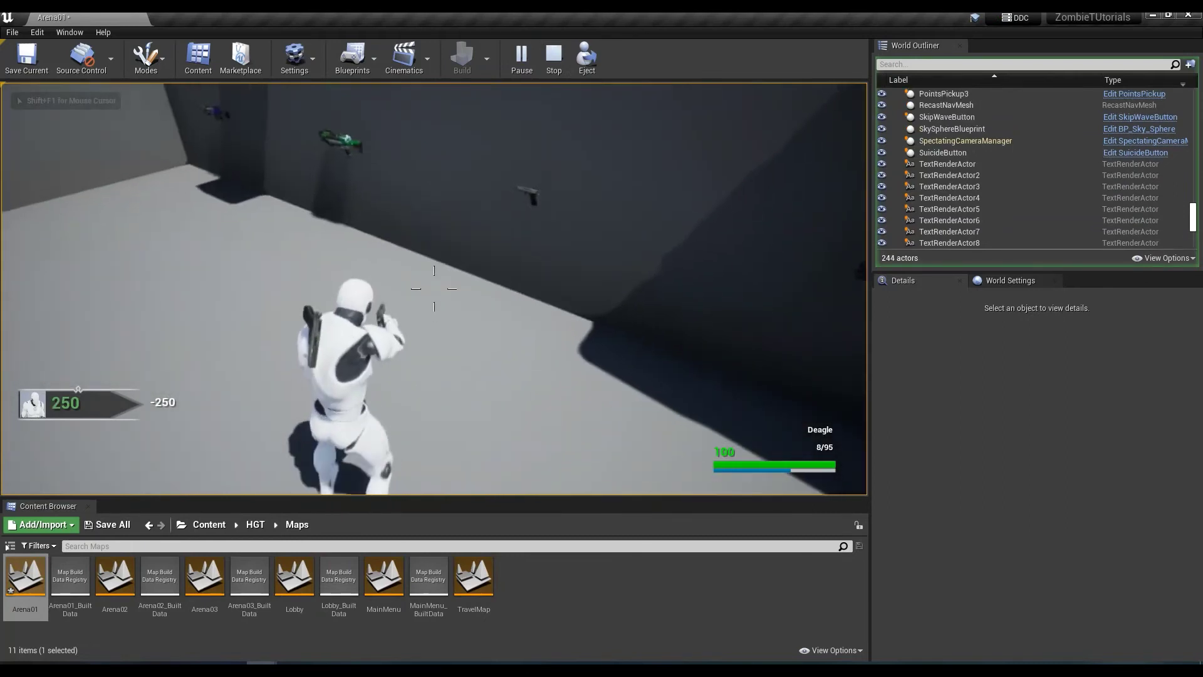
key(w)
key(s)
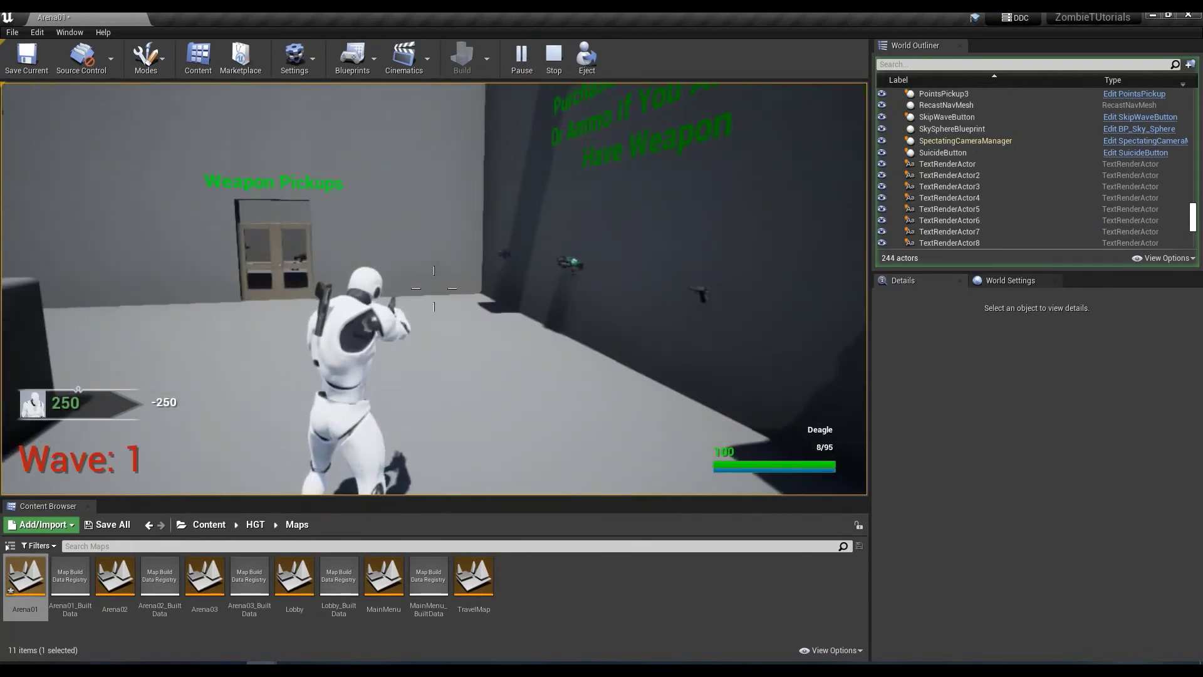
- Buy the Laser Gun, test switching between it and the Semi-Auto Rifle, and end the play session, closing the Message Log
key(e)
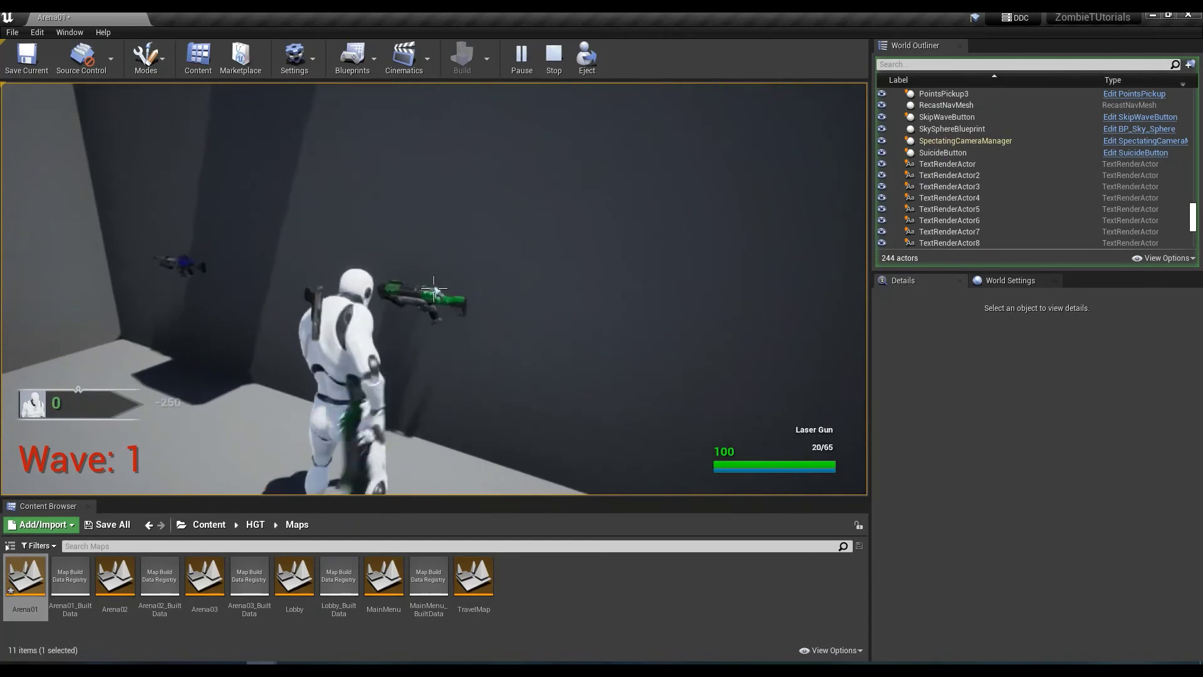
scroll(433, 288, down, 1)
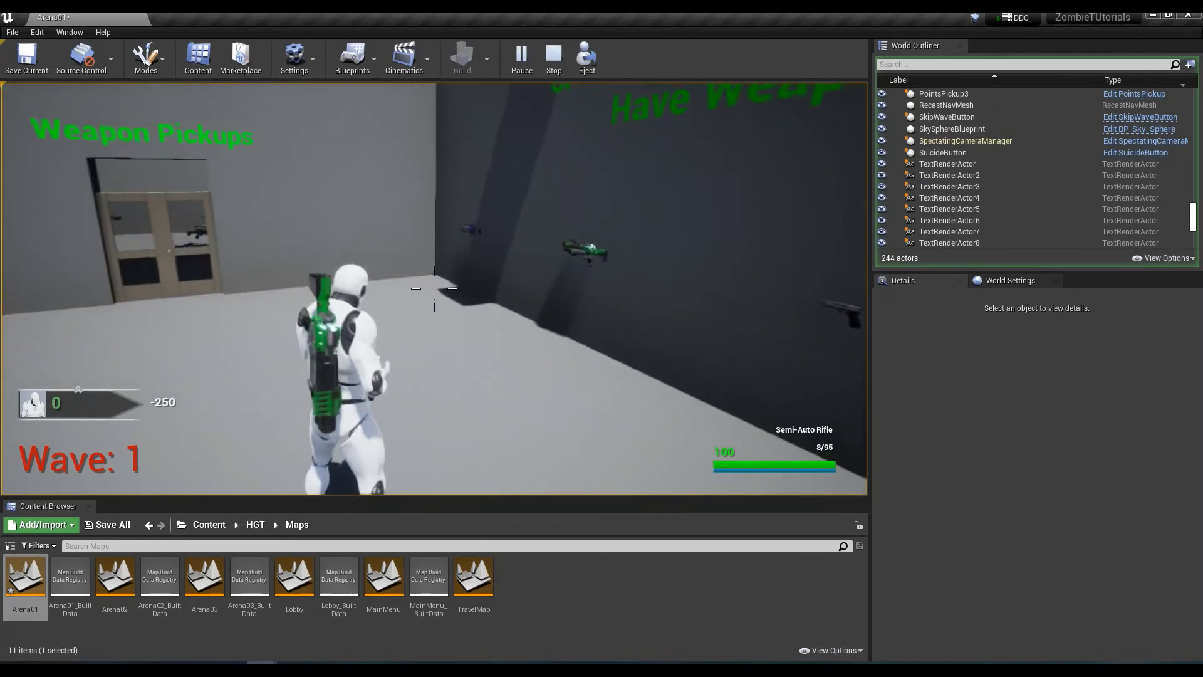
key(w)
right_click(434, 288)
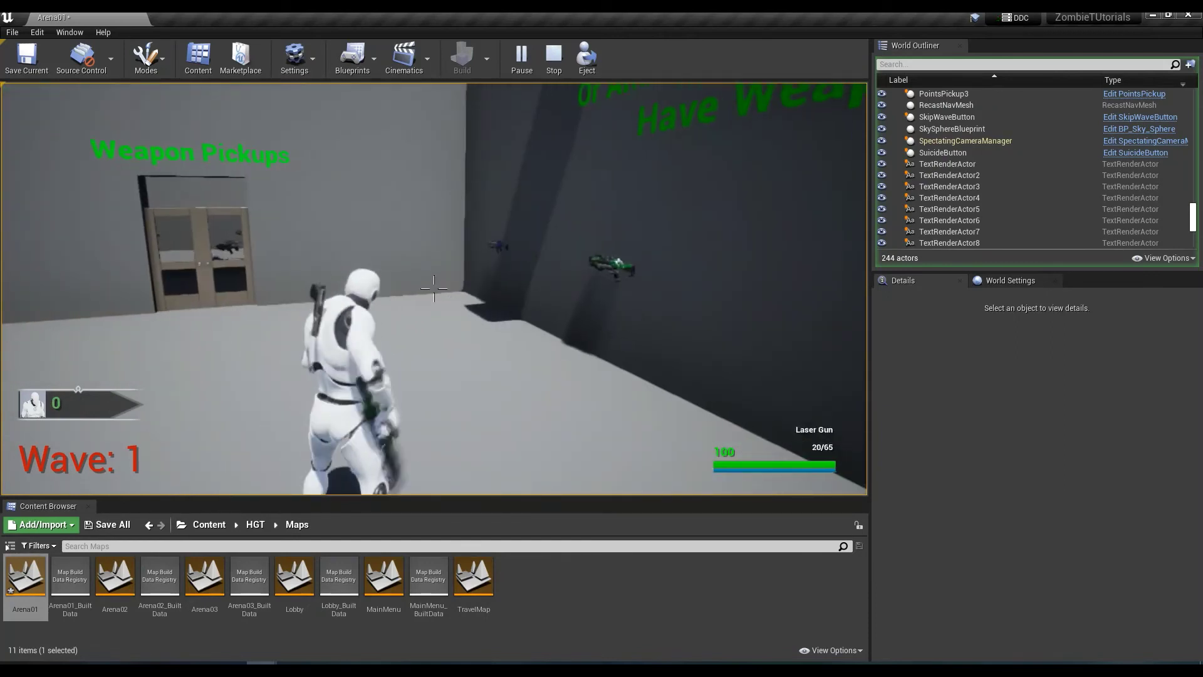
right_click(433, 288)
click(433, 288)
scroll(434, 288, down, 1)
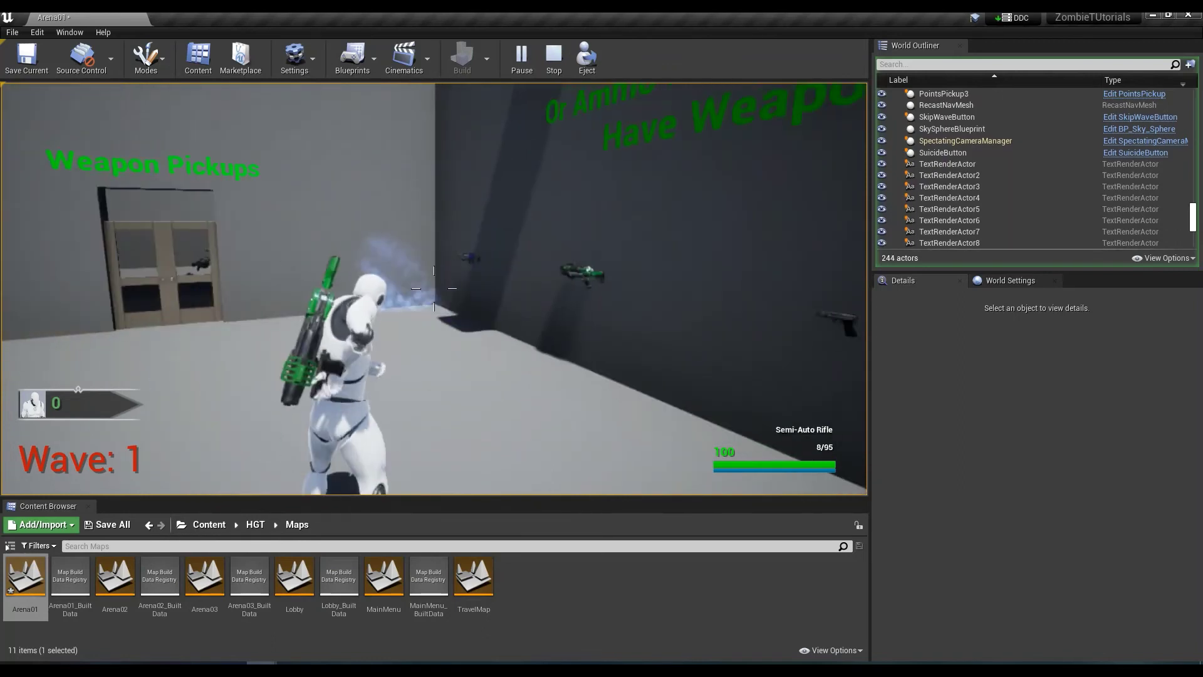
key(w)
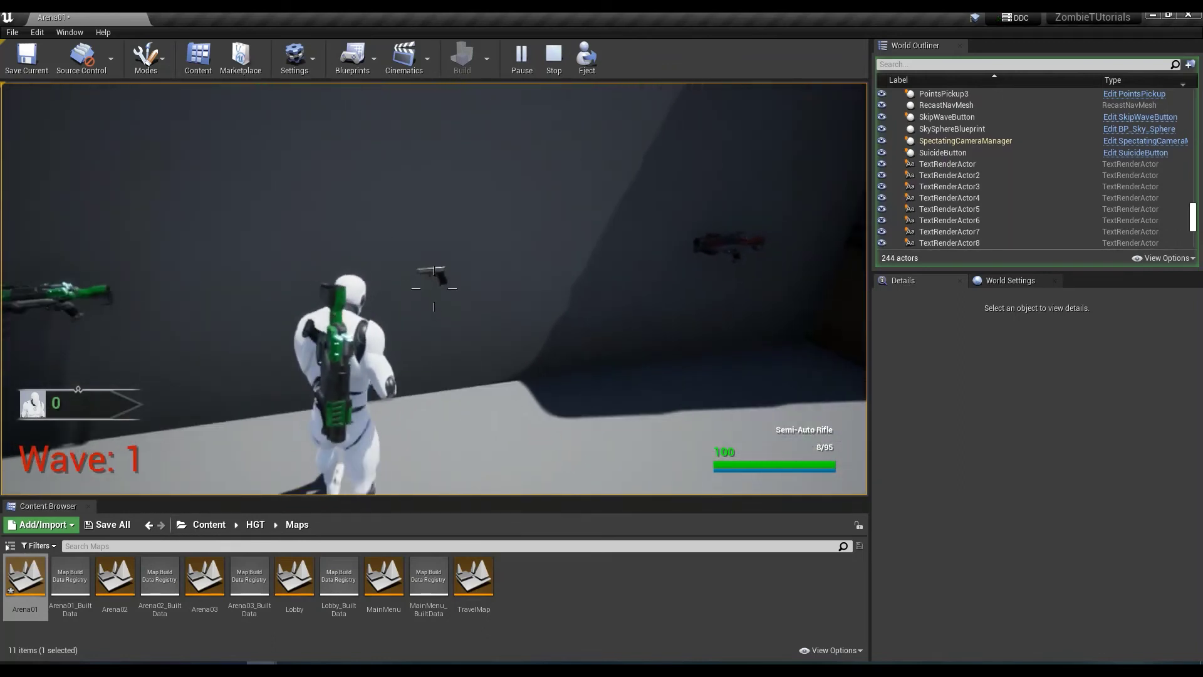
key(Escape)
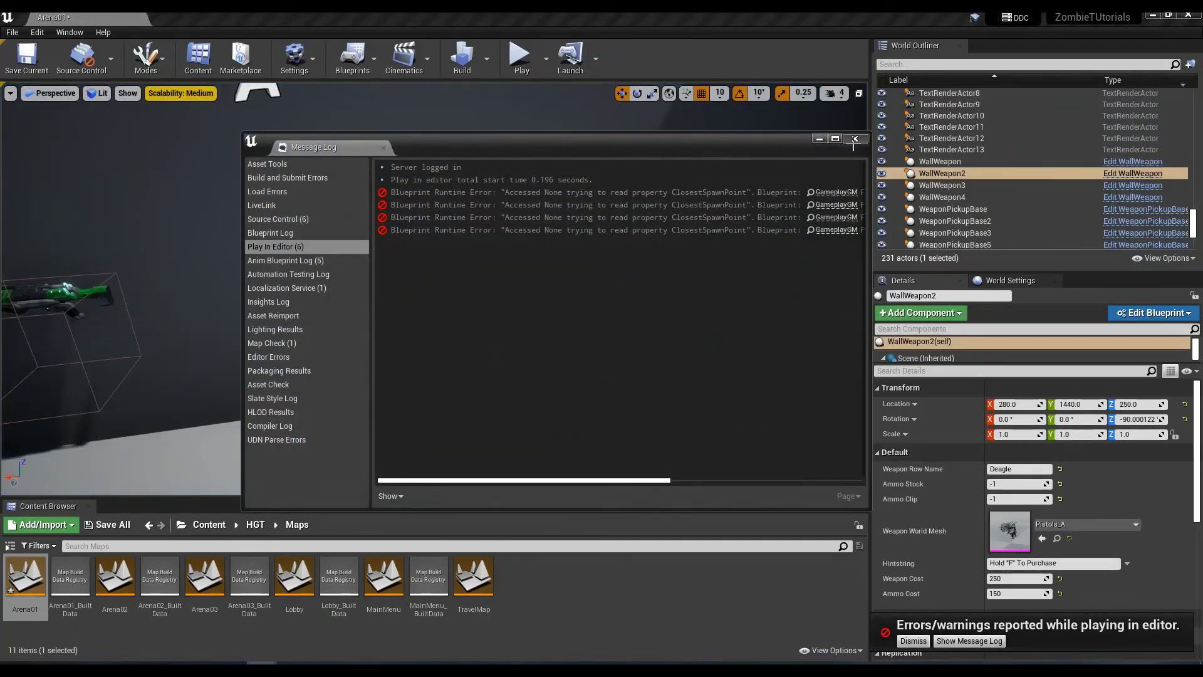
click(855, 139)
- Play the level again and purchase the Deagle from the weapon wall
click(522, 65)
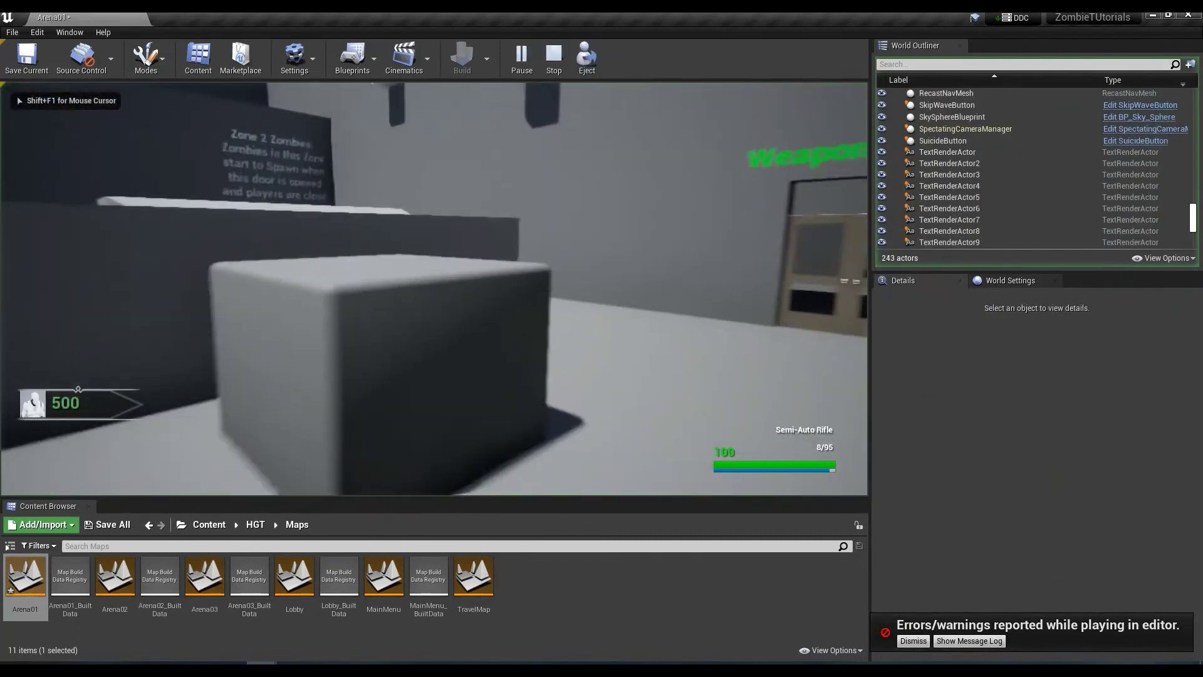
key(w)
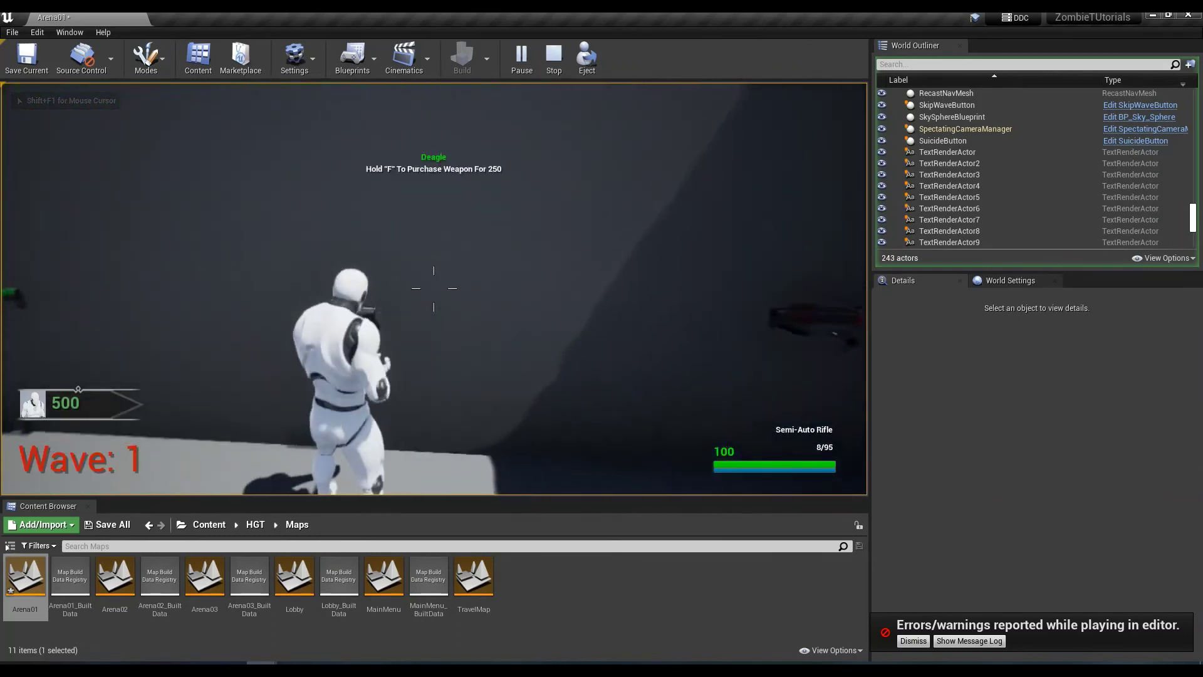
key(e)
- Test the Deagle in third person by aiming, firing several shots and reloading it
right_click(434, 289)
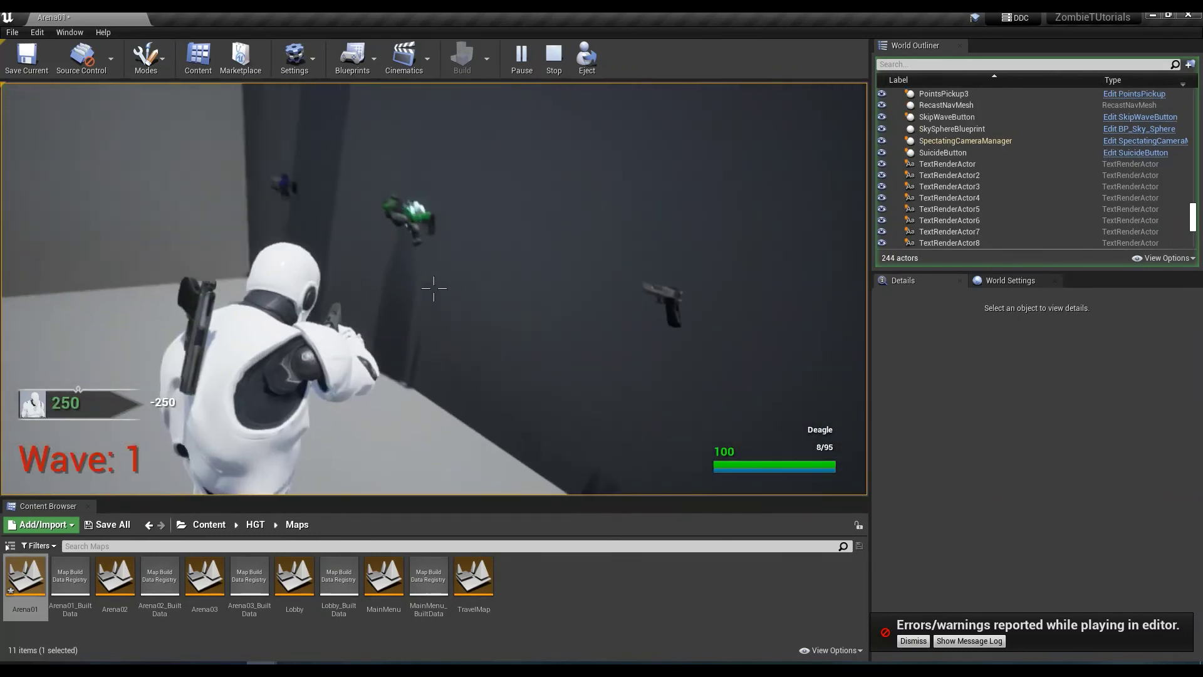
click(434, 289)
click(433, 288)
click(434, 289)
click(434, 289)
click(433, 288)
click(433, 288)
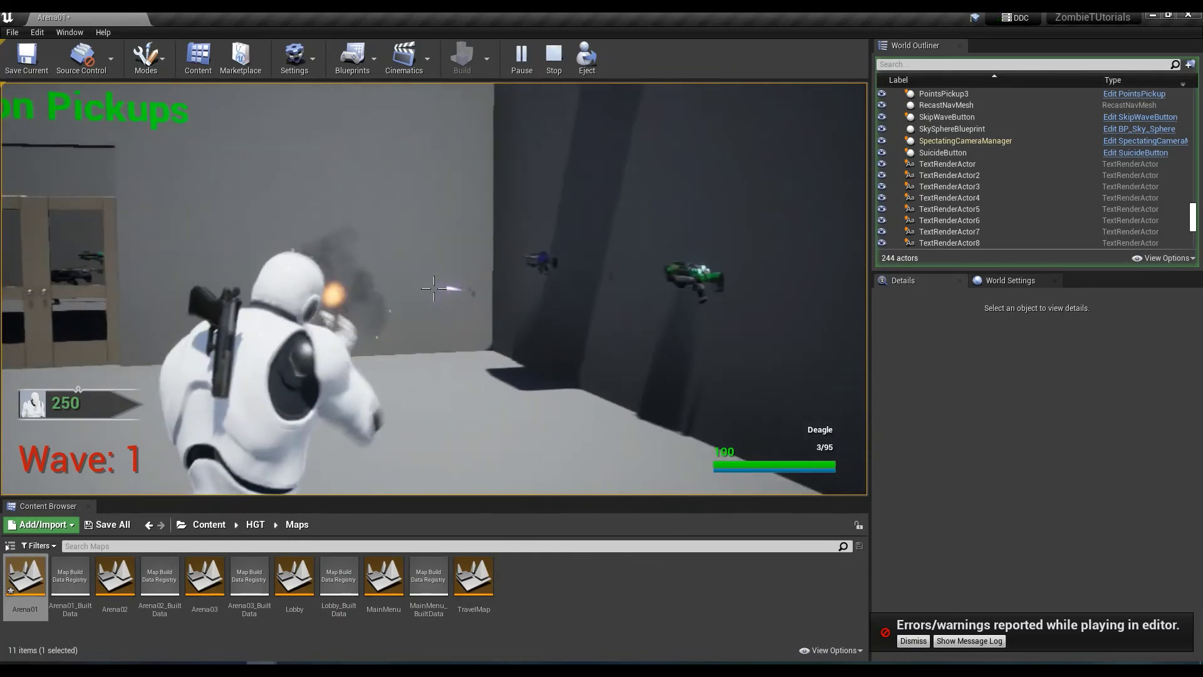
key(r)
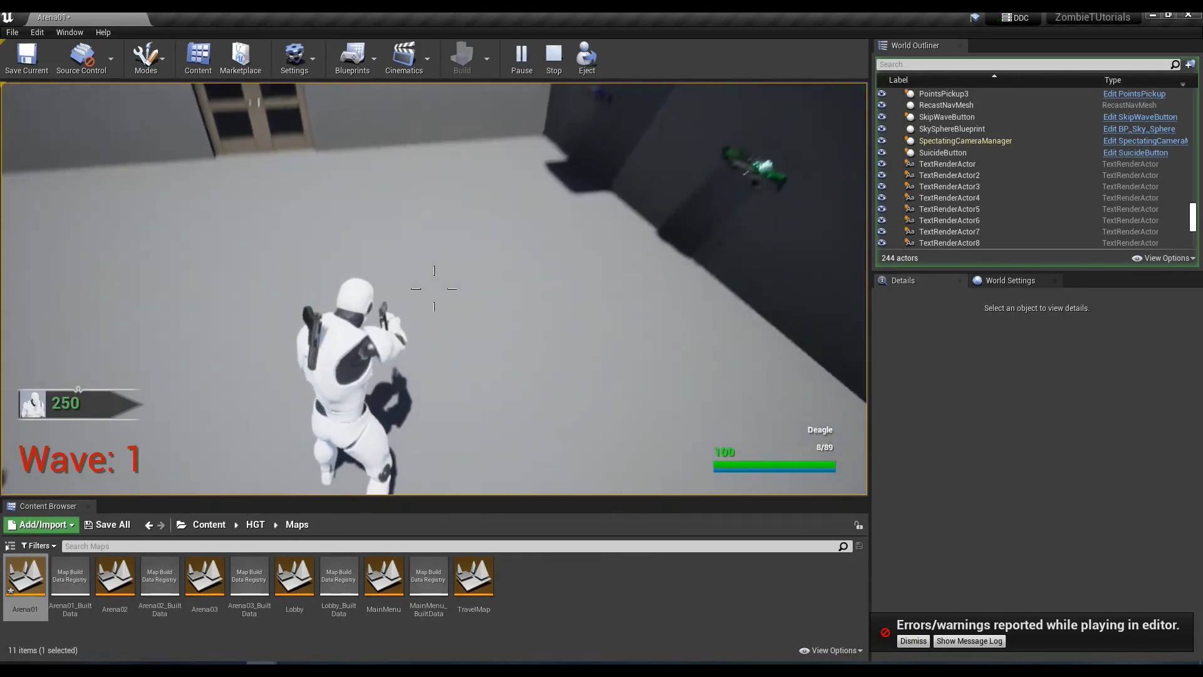
- Buy the Projectile Rifle and sprint around while switching weapons to compare the rifle and pistol poses
key(w)
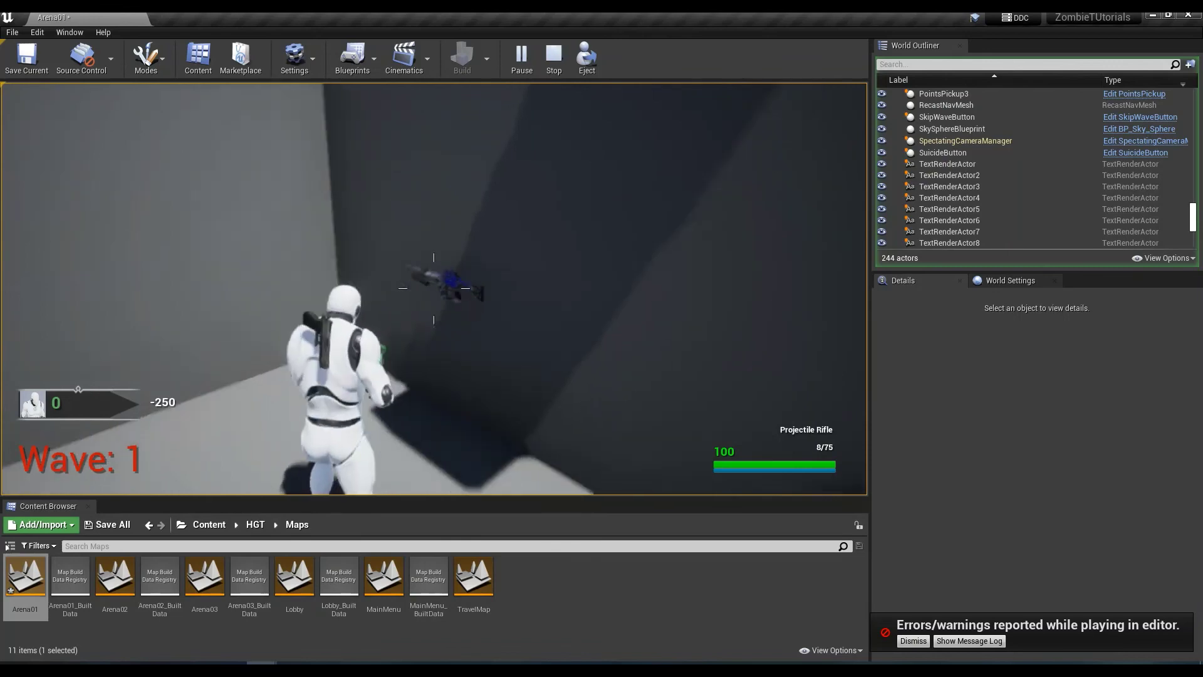
key(d)
key(shift+w)
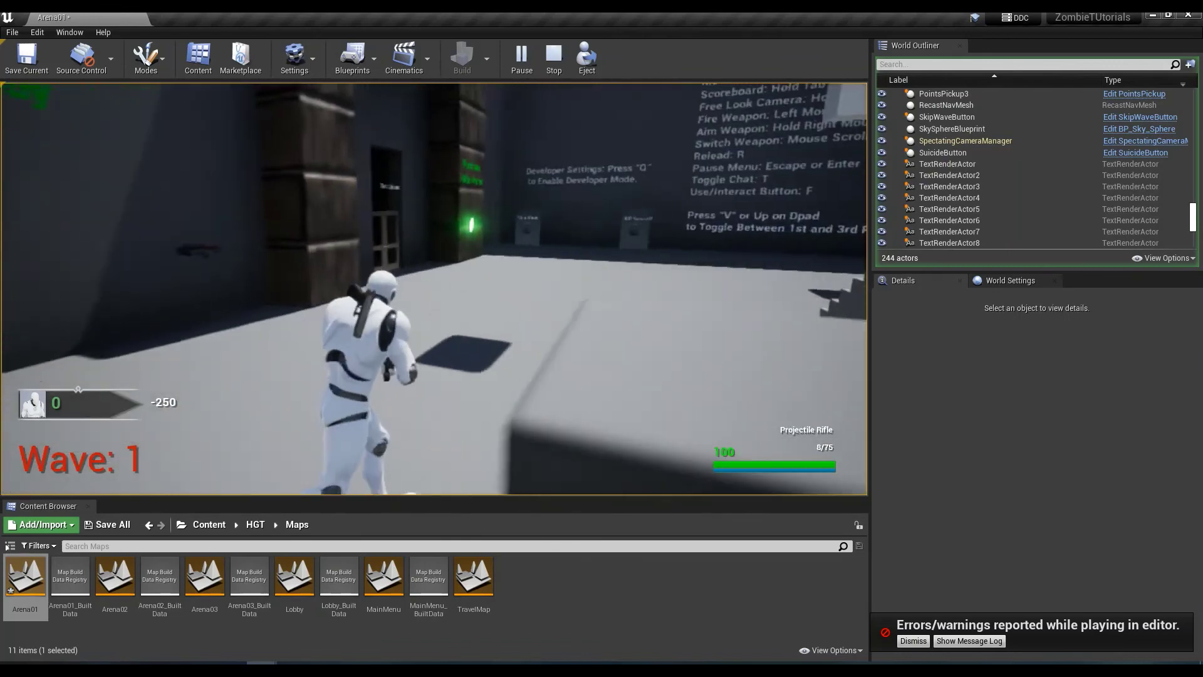
scroll(433, 288, down, 1)
key(shift+w)
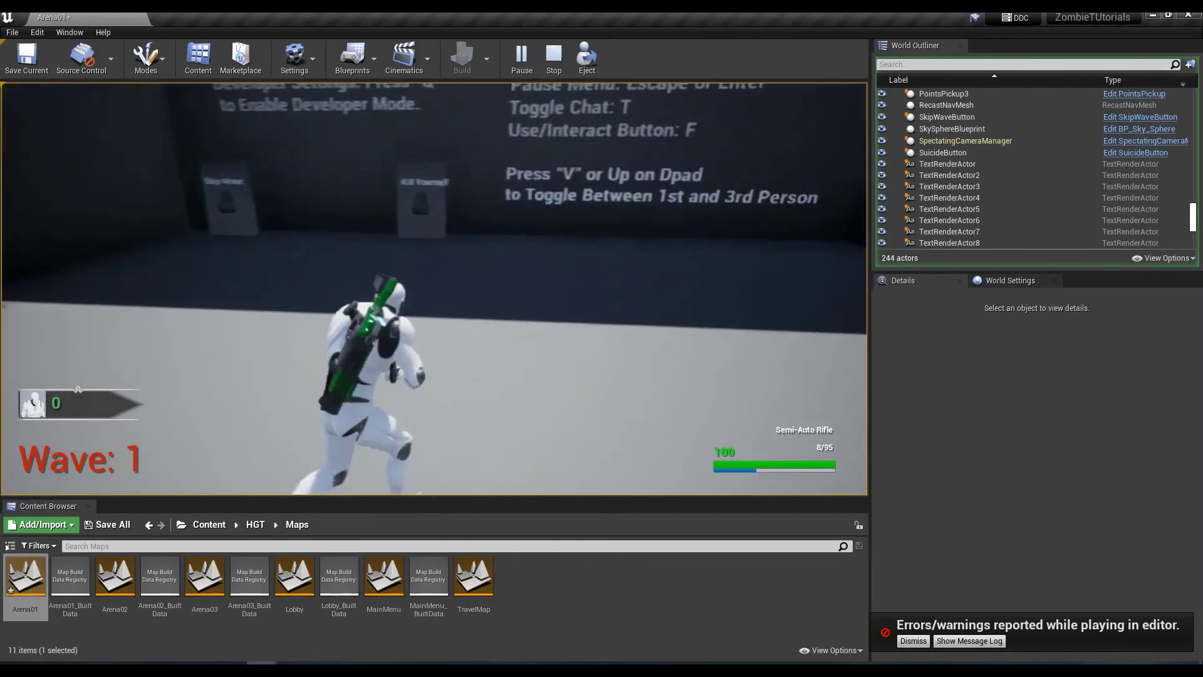
scroll(434, 288, down, 1)
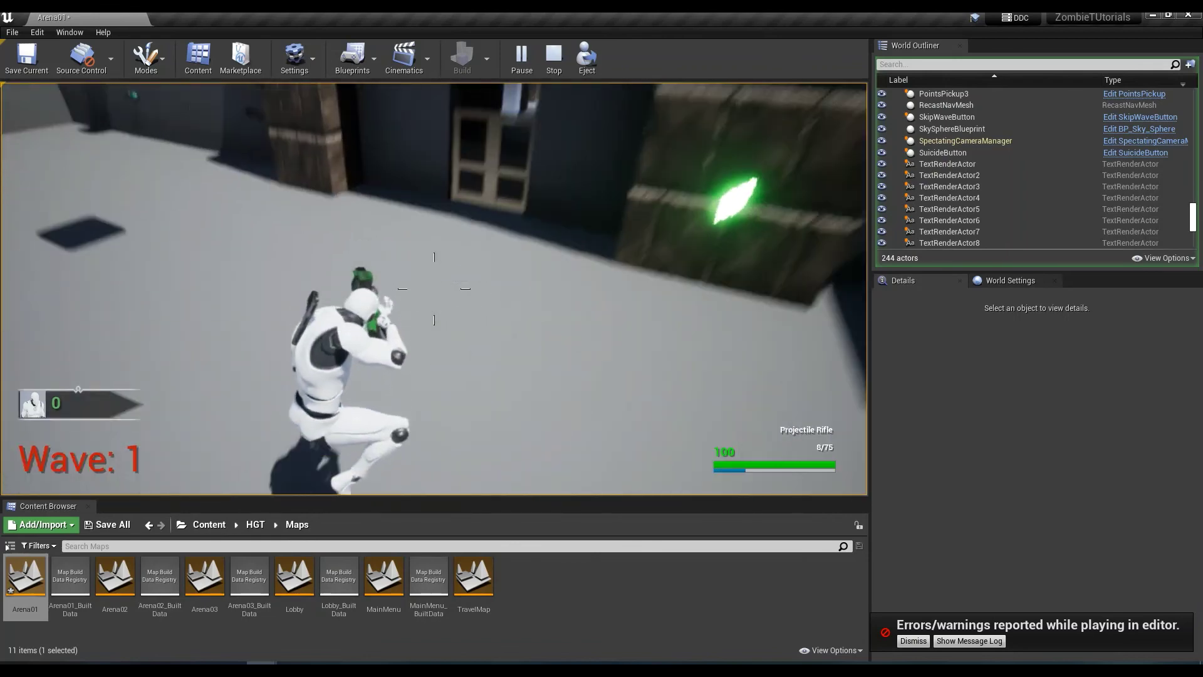
- End the play session, close the Message Log and save the Arena01 level
key(Escape)
click(854, 138)
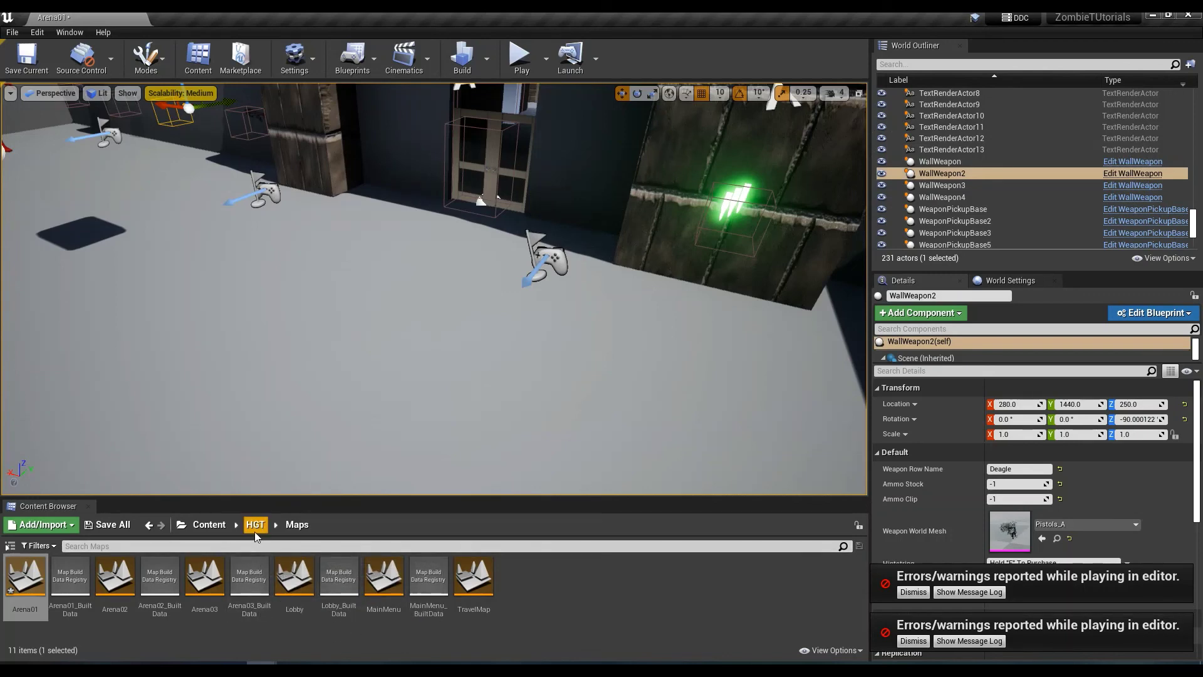
click(27, 55)
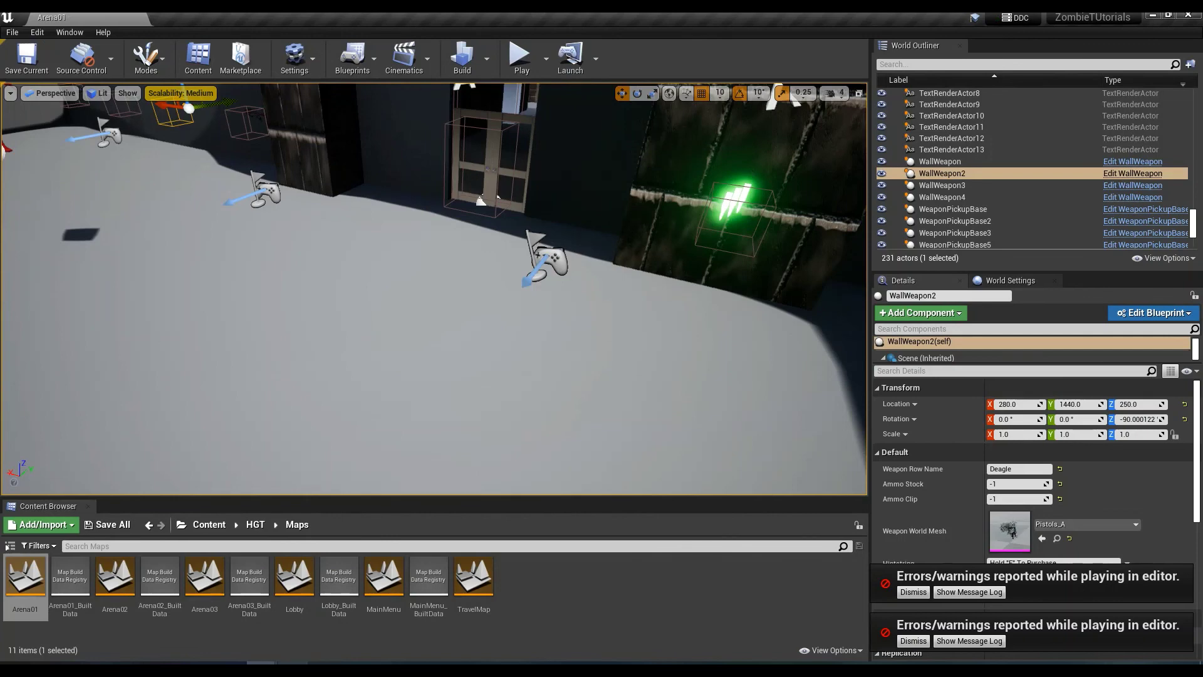
mouse_move(251, 661)
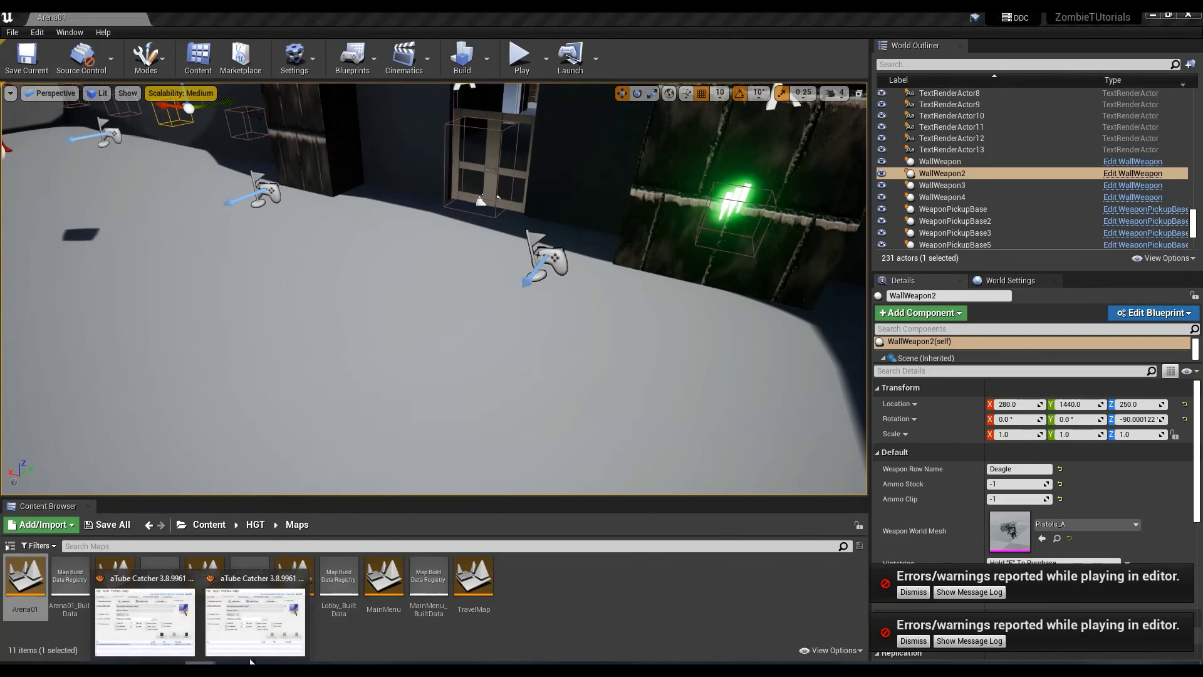
click(235, 637)
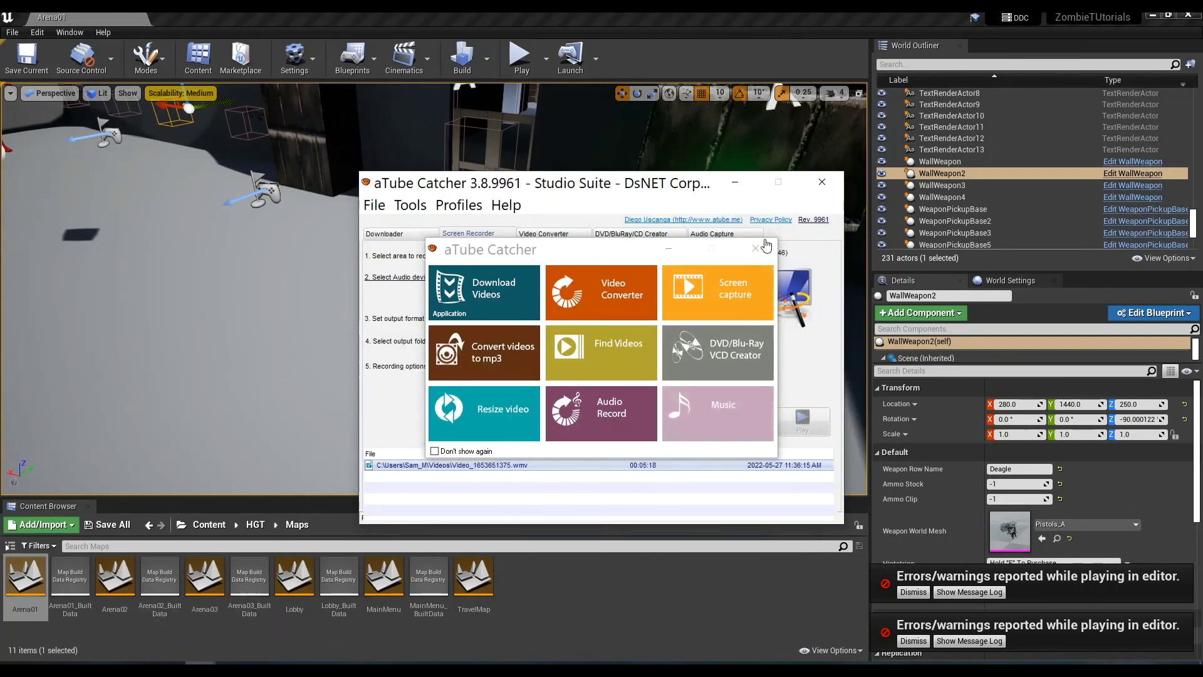